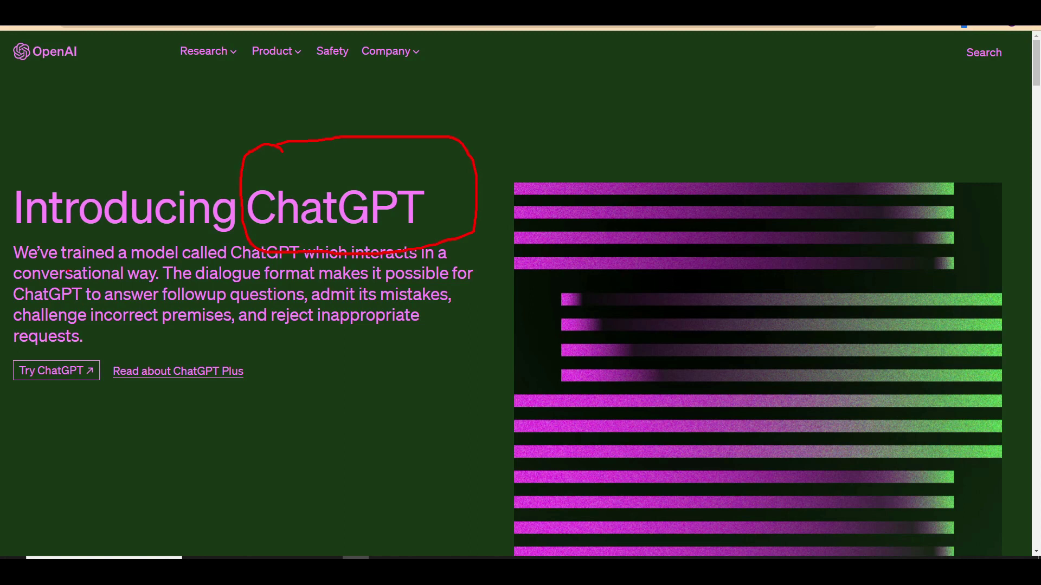
Underline the dialogue format, follow-up questions and inappropriate-request phrases, then clear the marks
left_click_drag(69, 271, 288, 276)
left_click_drag(126, 300, 327, 301)
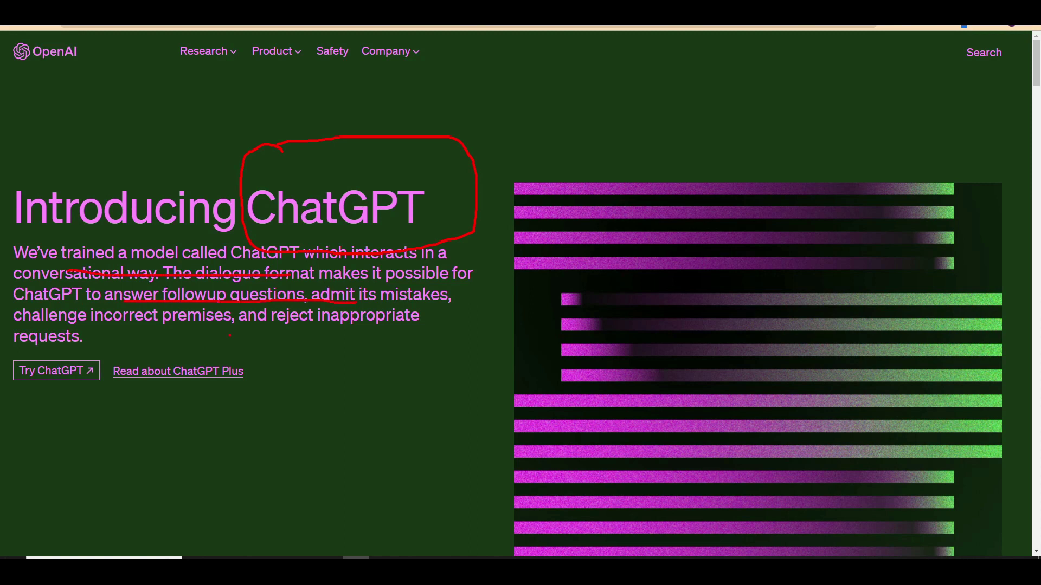
left_click_drag(230, 333, 381, 329)
key("Escape")
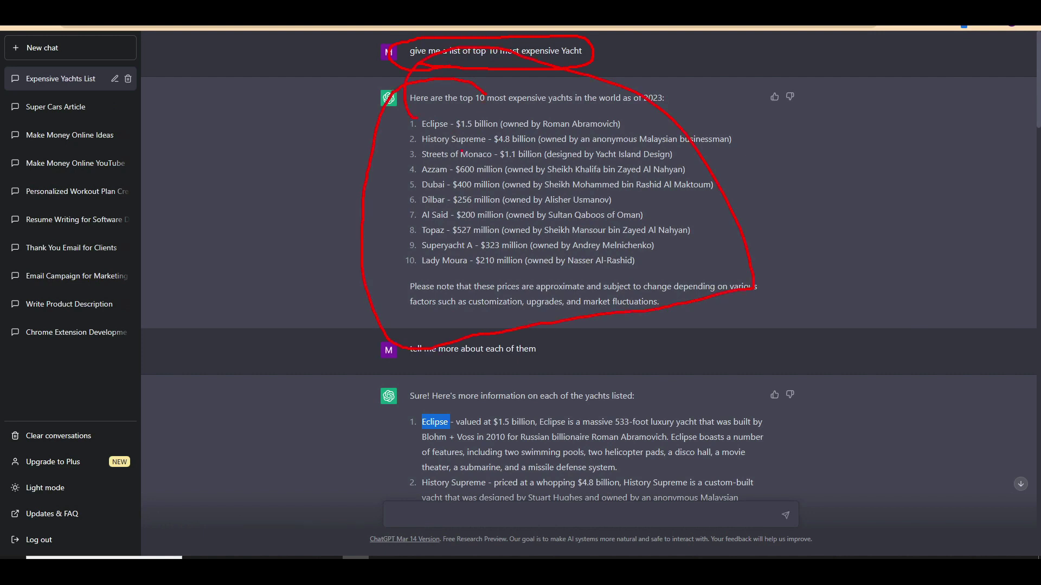
key("Escape")
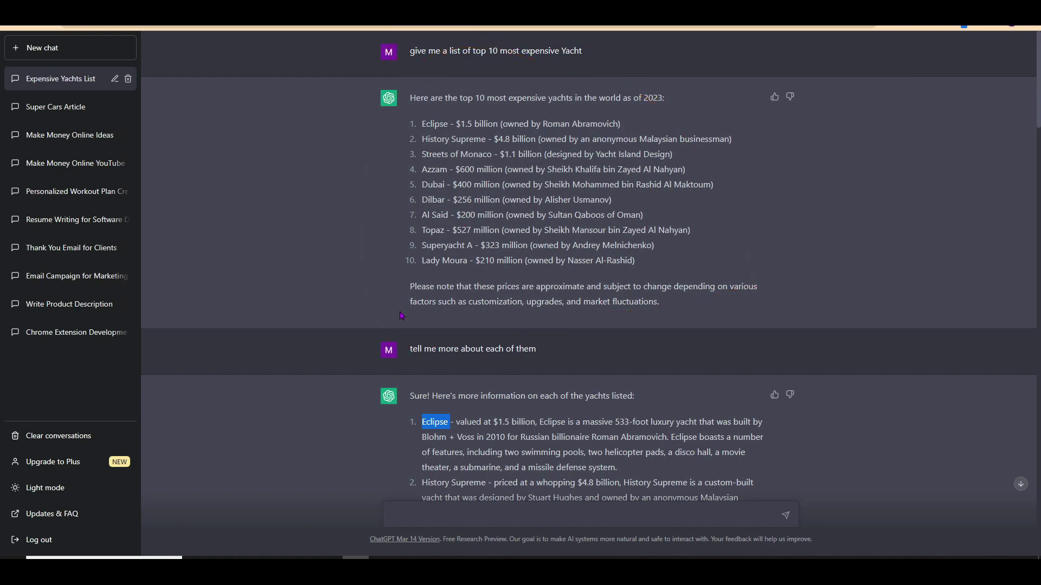
scroll(400, 393, "down", 1)
left_click_drag(428, 261, 547, 249)
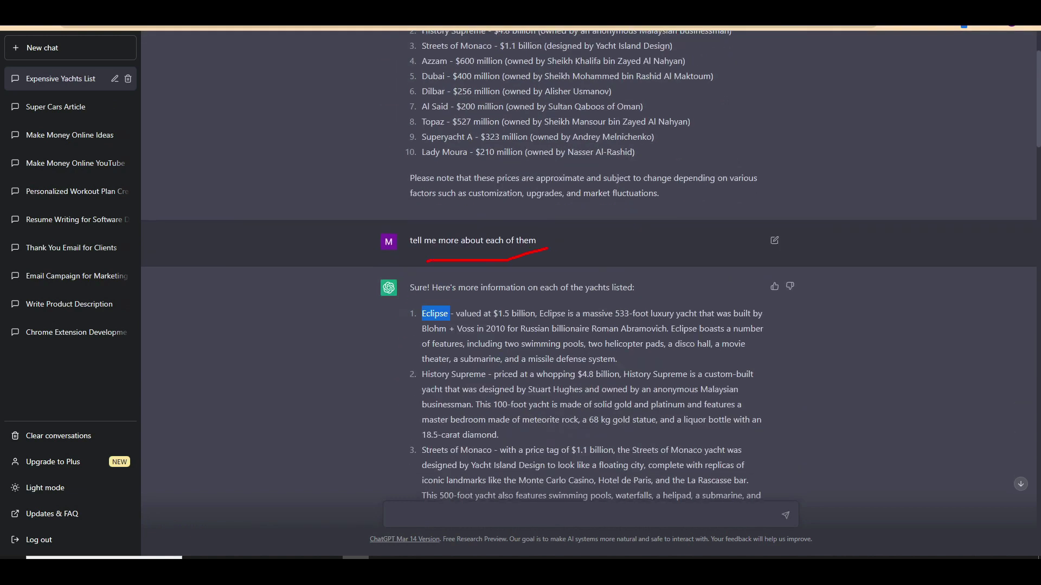
left_click_drag(401, 220, 444, 259)
key("Escape")
scroll(434, 151, "down", 2)
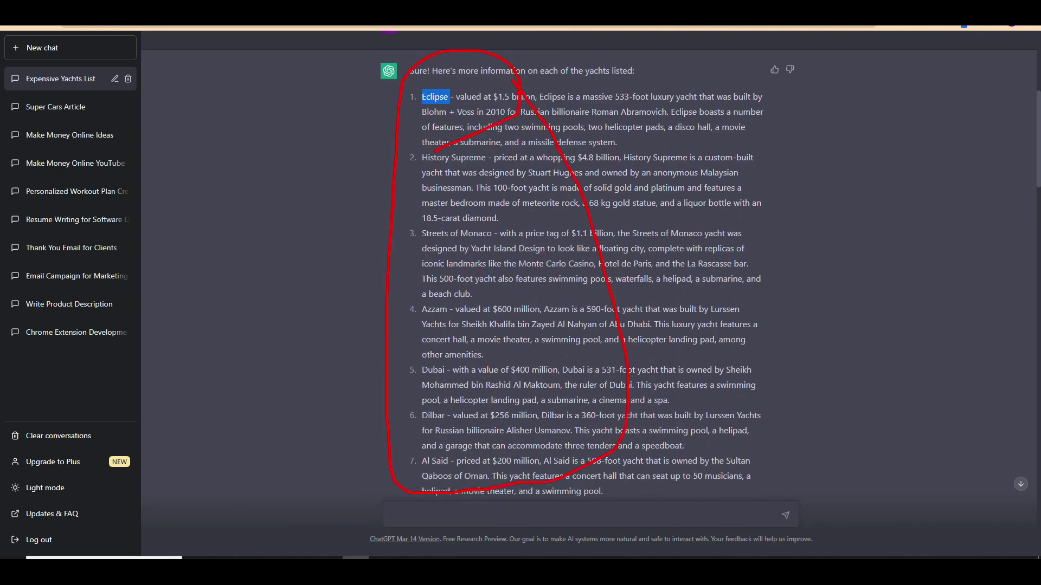
key("Escape")
scroll(466, 139, "up", 1)
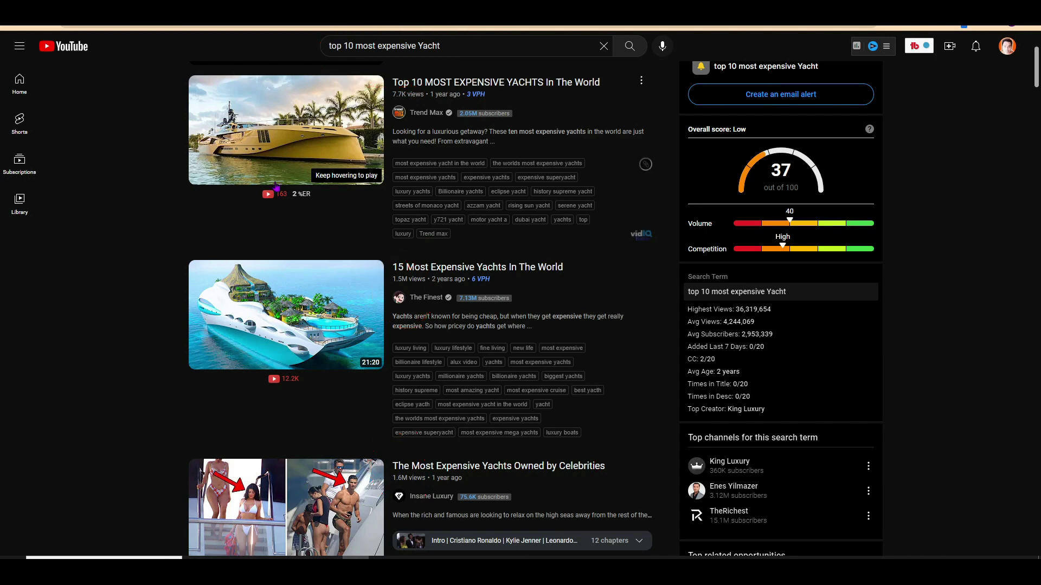
scroll(358, 408, "down", 3)
scroll(186, 232, "down", 3)
scroll(185, 231, "down", 2)
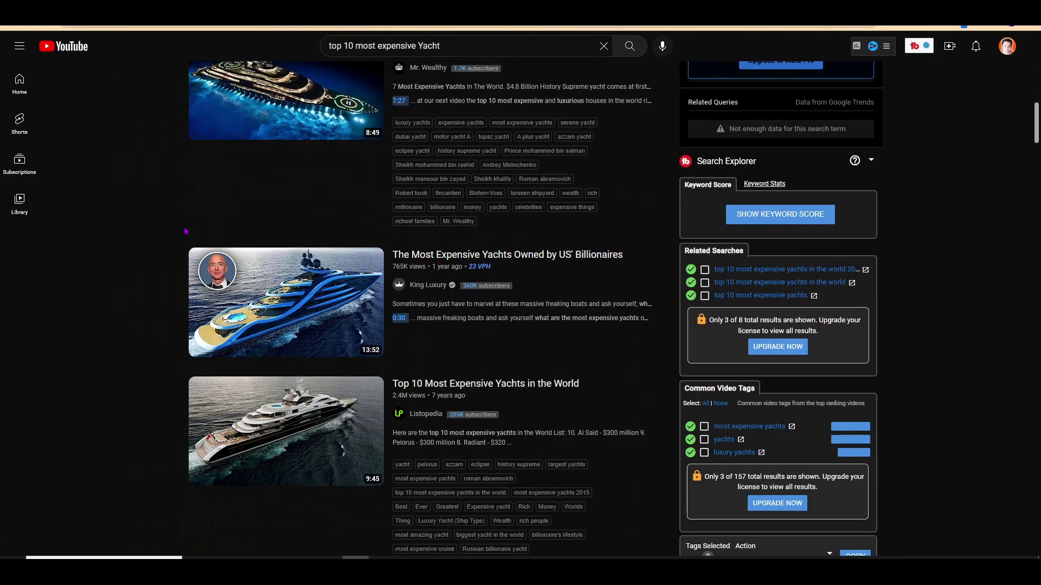
scroll(186, 232, "down", 2)
scroll(186, 232, "down", 4)
scroll(186, 232, "down", 2)
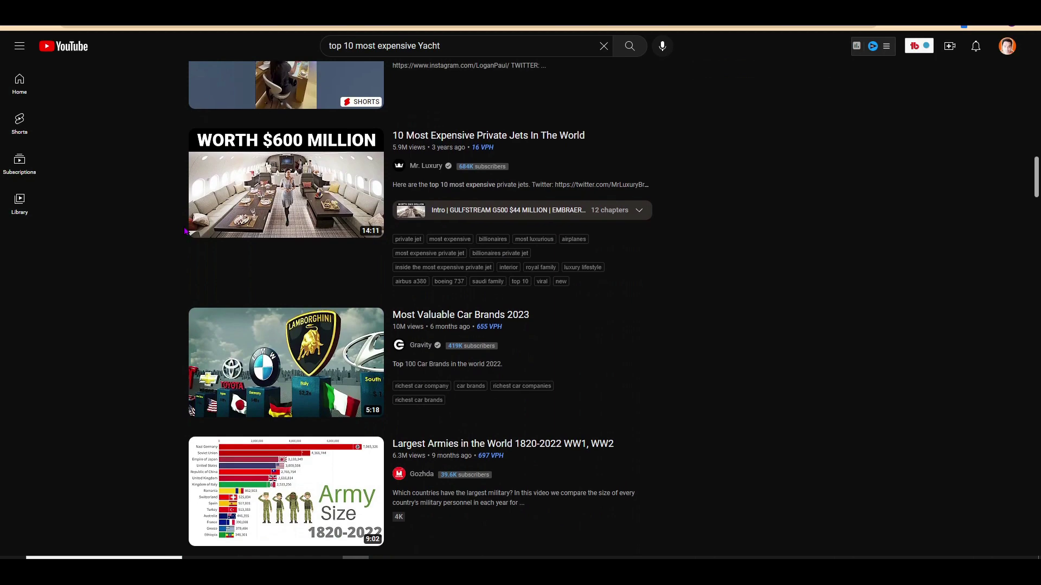
scroll(186, 231, "down", 1)
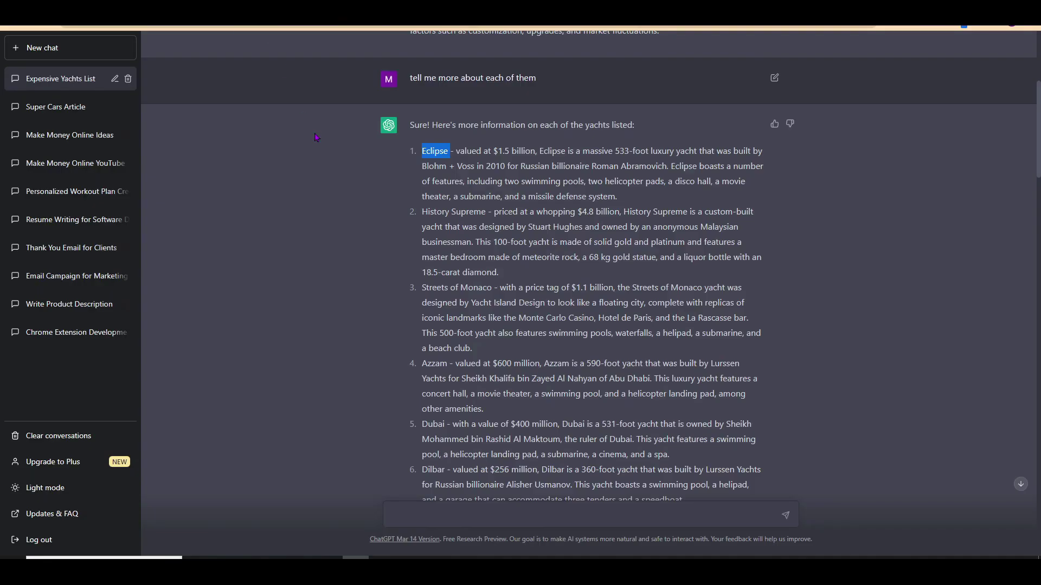
Search Google for the selected word 'Eclipse' and bring up options on an eclipse yacht image
right_click(435, 153)
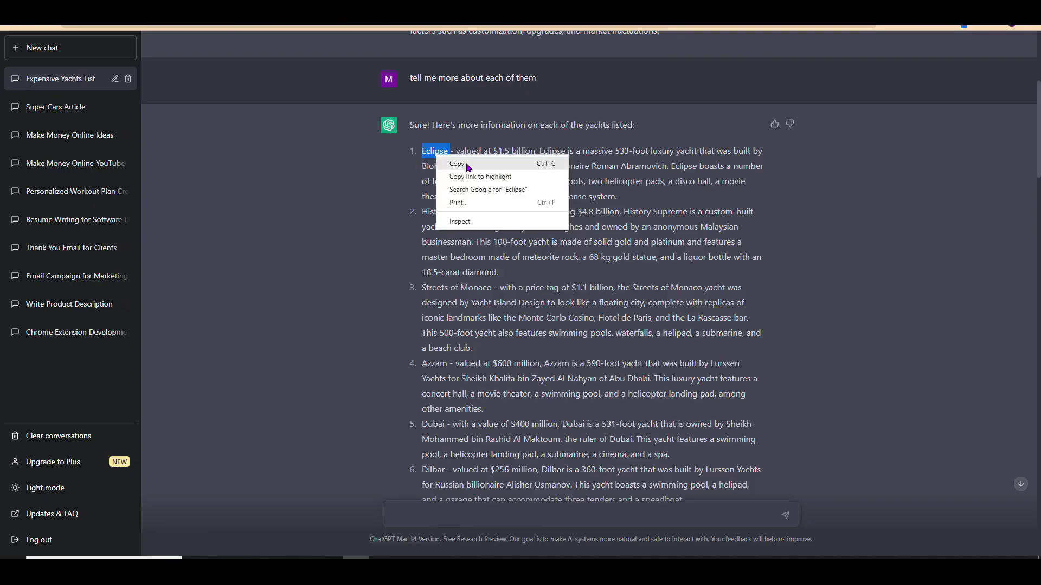
left_click(460, 162)
left_click(187, 56)
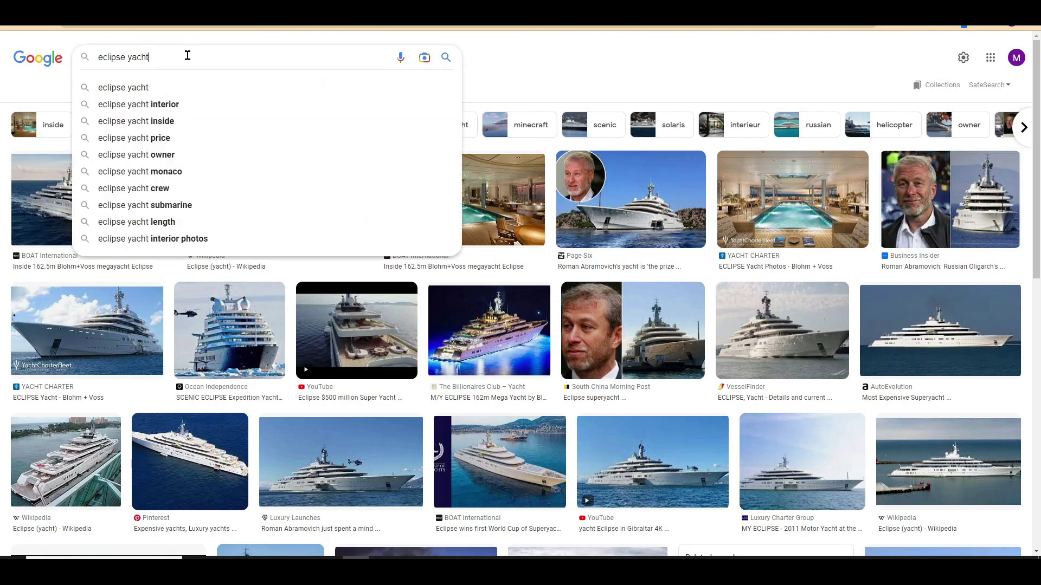
left_click(51, 82)
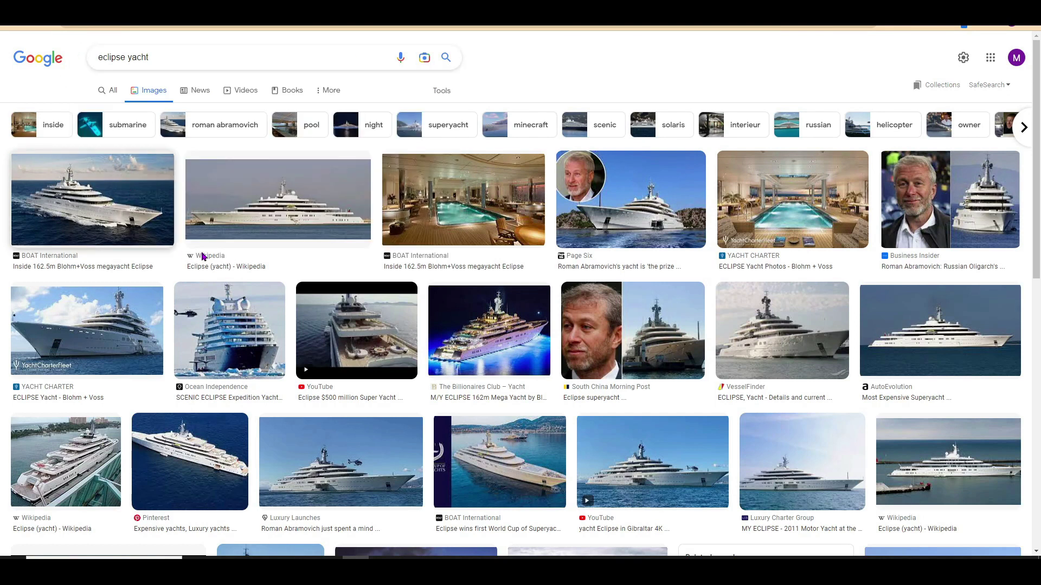
right_click(274, 201)
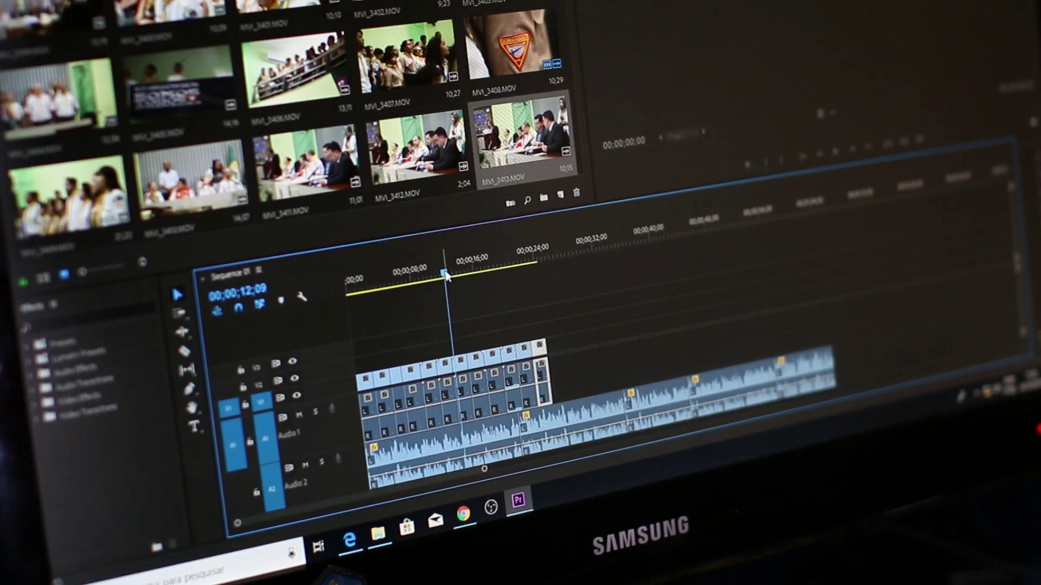
Draw a short mark on the eclipse yacht image results
left_click_drag(445, 271, 514, 288)
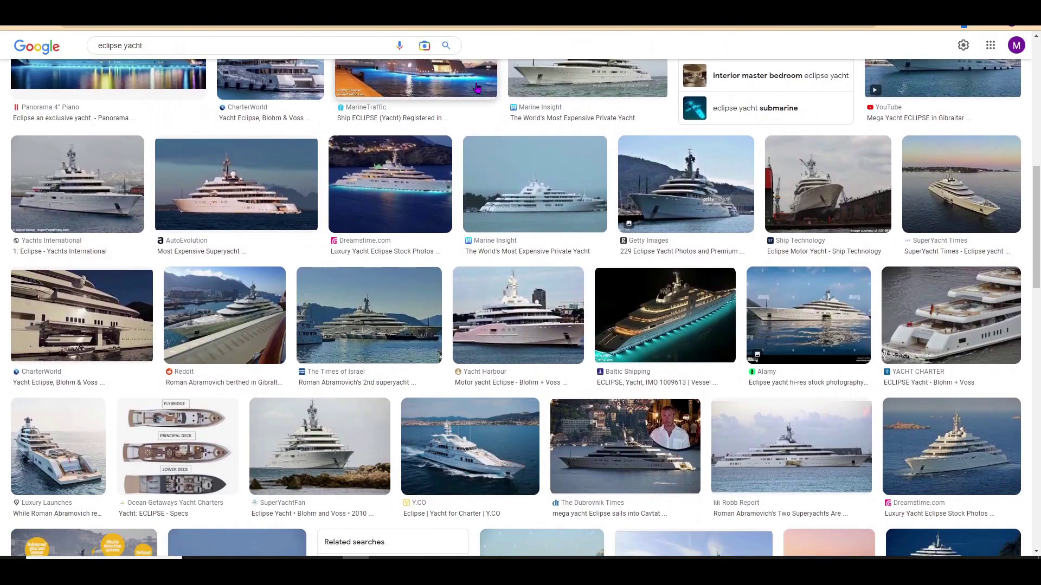
scroll(477, 87, "down", 5)
scroll(478, 85, "down", 3)
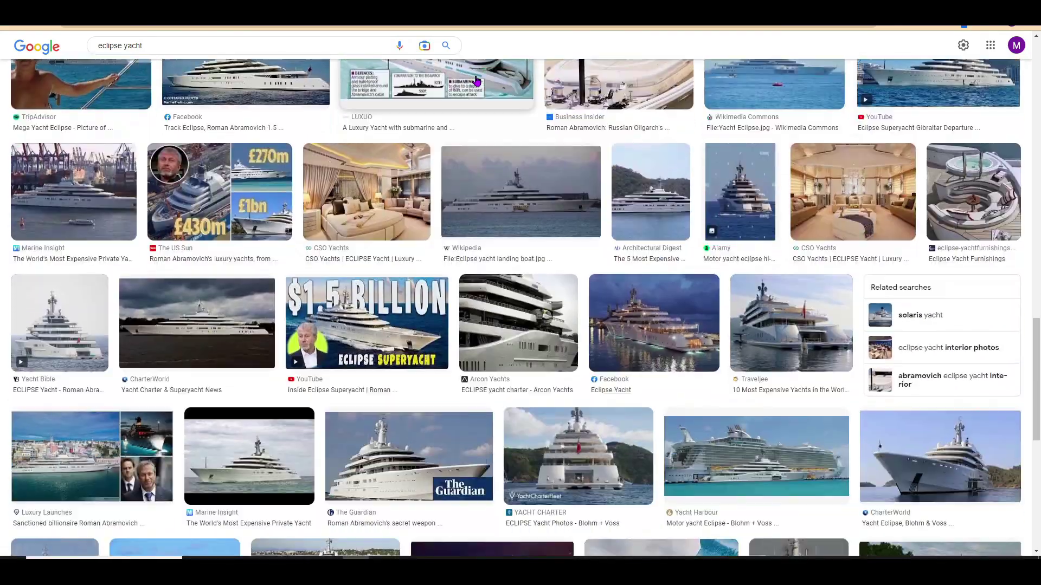
scroll(478, 86, "down", 2)
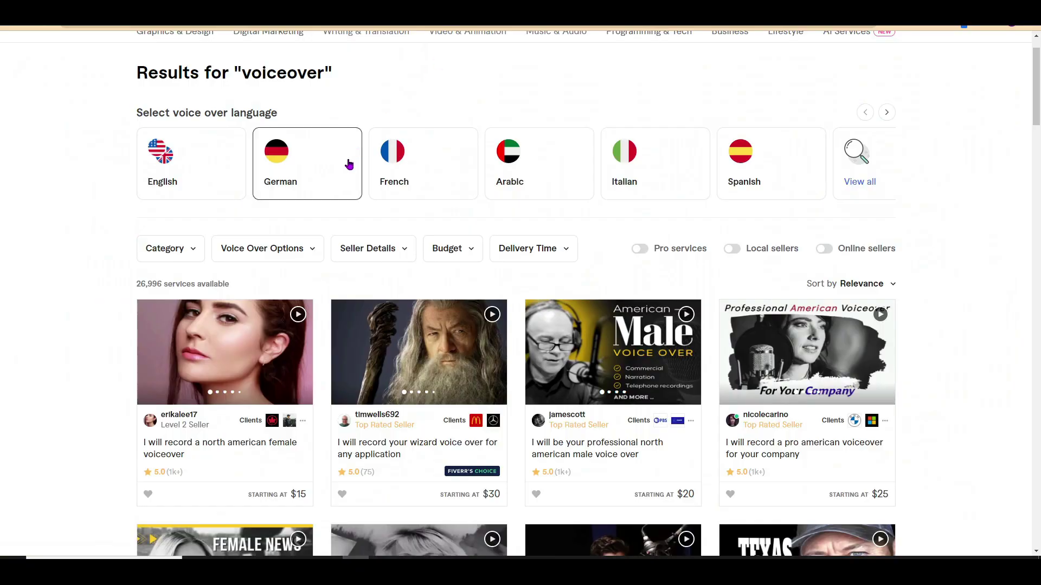
Circle the word 'voiceover' in the Fiverr results heading
left_click_drag(269, 92, 294, 92)
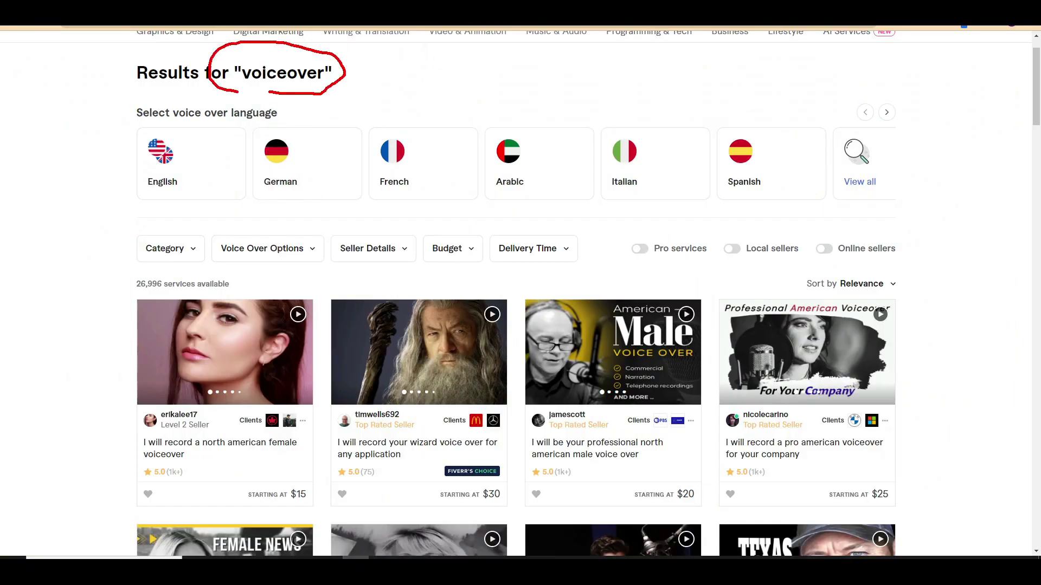
scroll(352, 347, "down", 3)
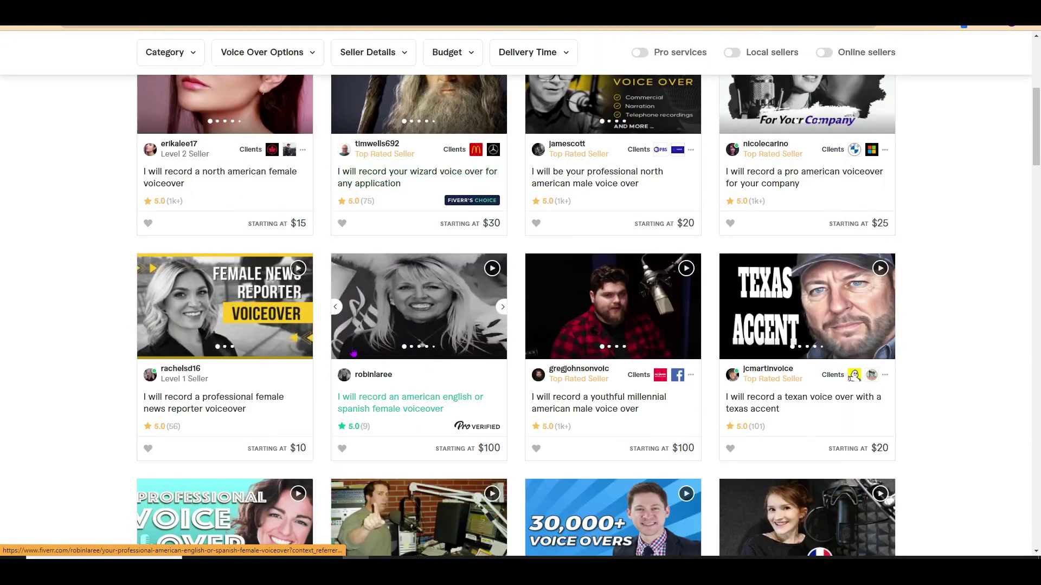
mouse_move(325, 230)
left_mouse_down()
mouse_move(538, 259)
mouse_move(498, 405)
left_mouse_up()
scroll(595, 181, "down", 3)
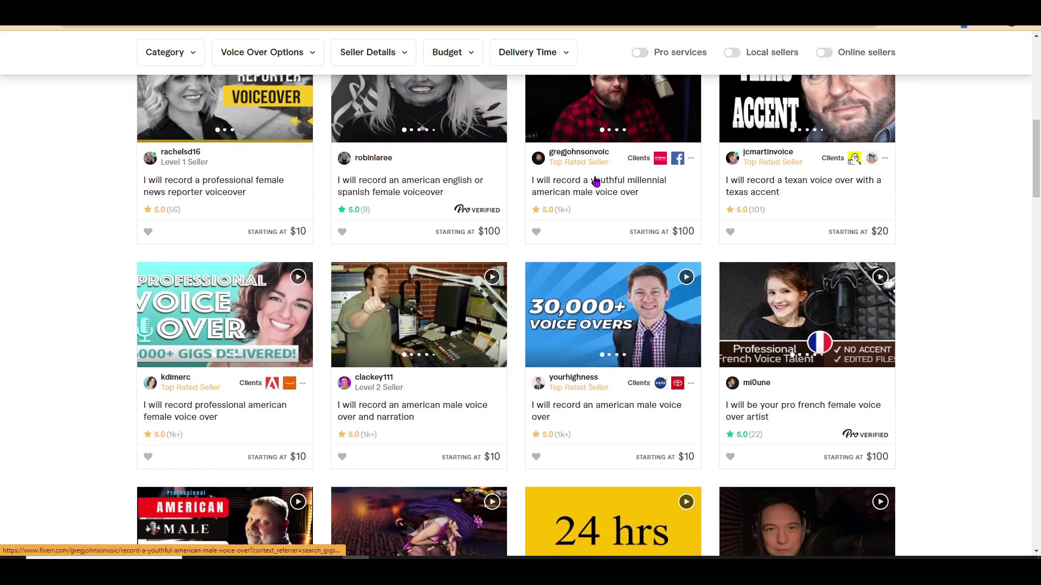
scroll(594, 181, "down", 1)
scroll(596, 180, "down", 3)
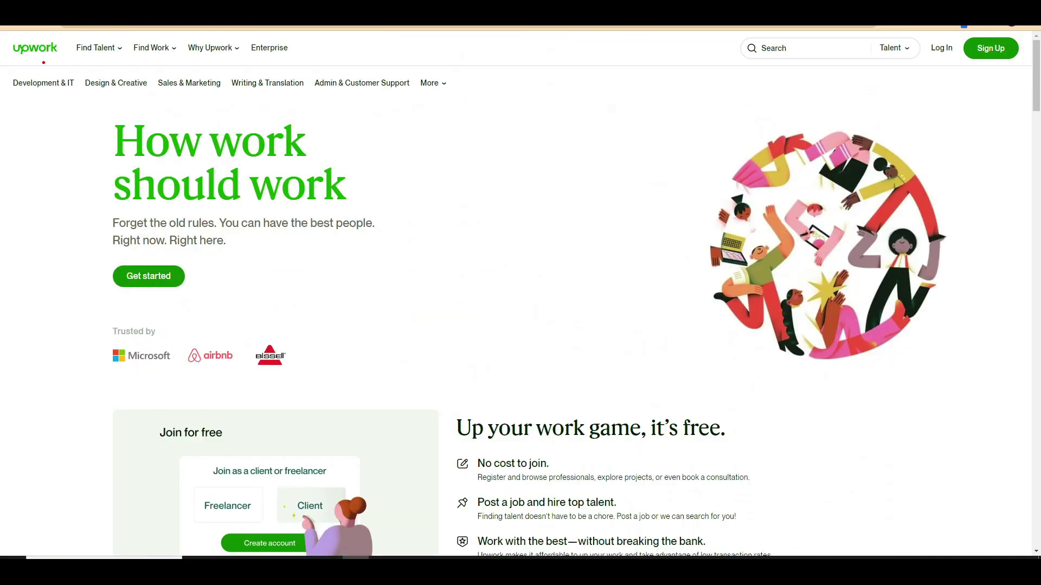
left_click_drag(42, 62, 65, 74)
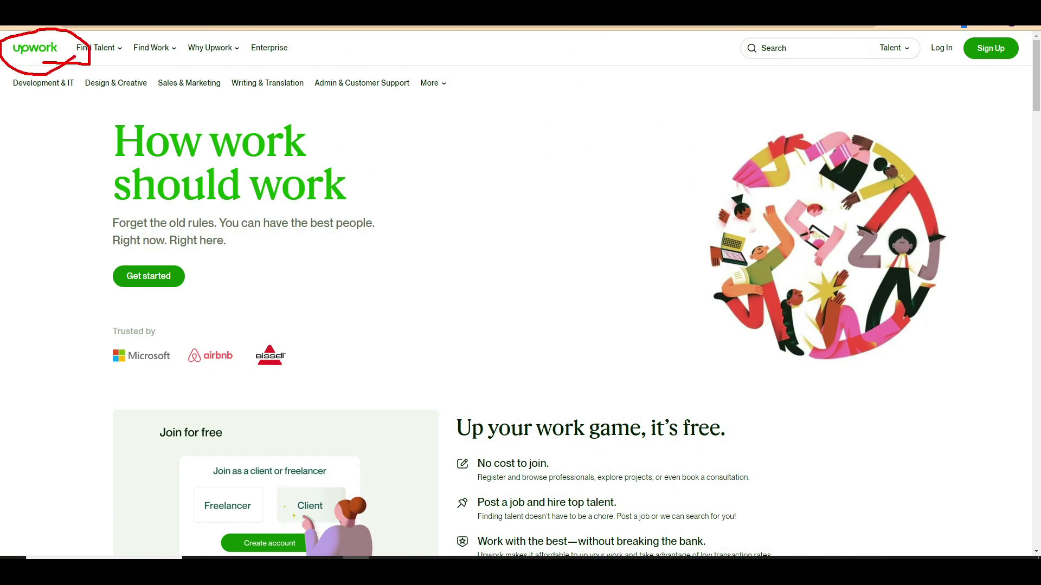
left_click_drag(164, 162, 342, 187)
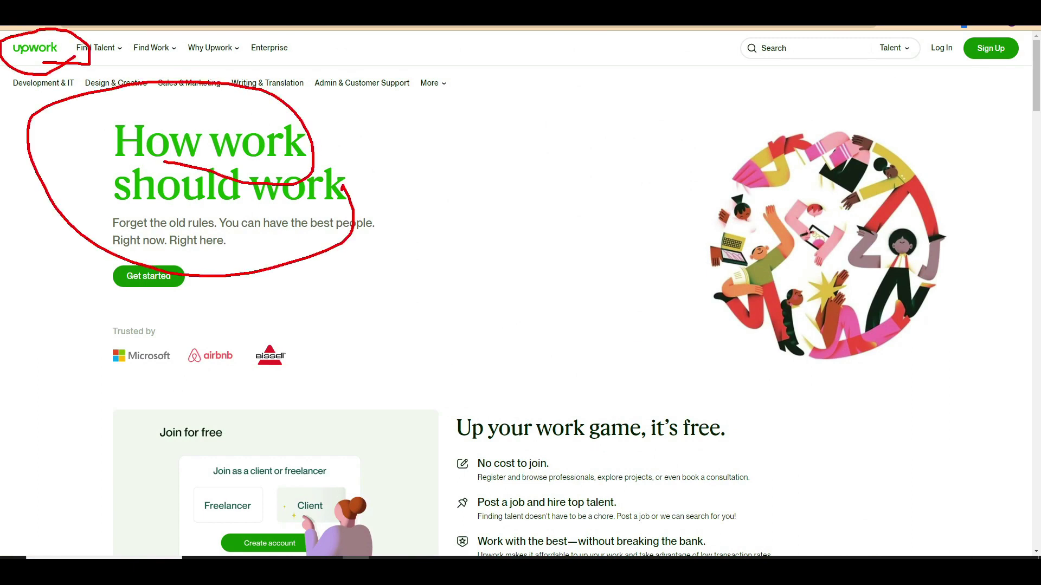
key("Escape")
left_click_drag(218, 275, 162, 274)
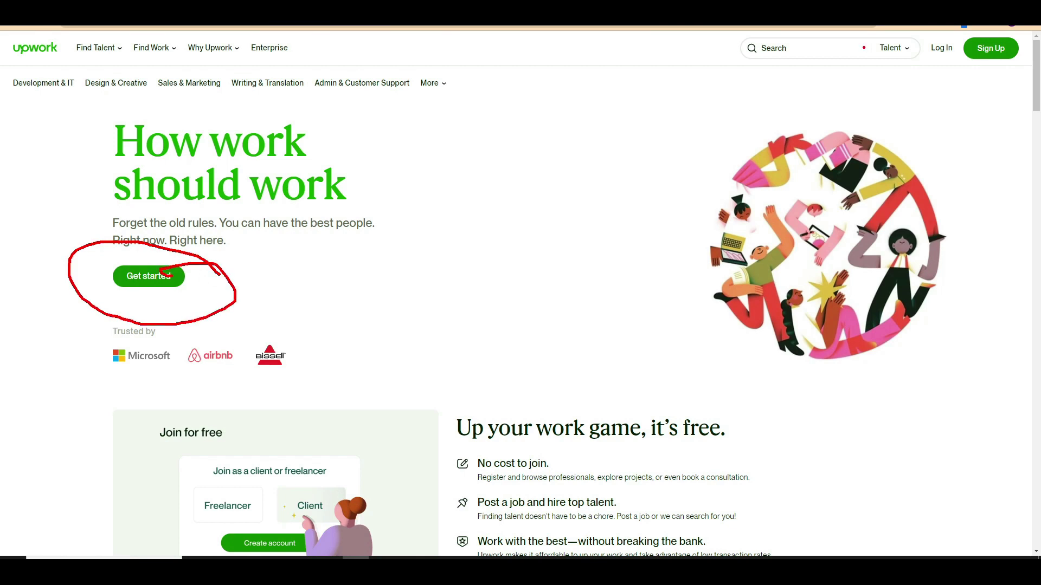
key("Escape")
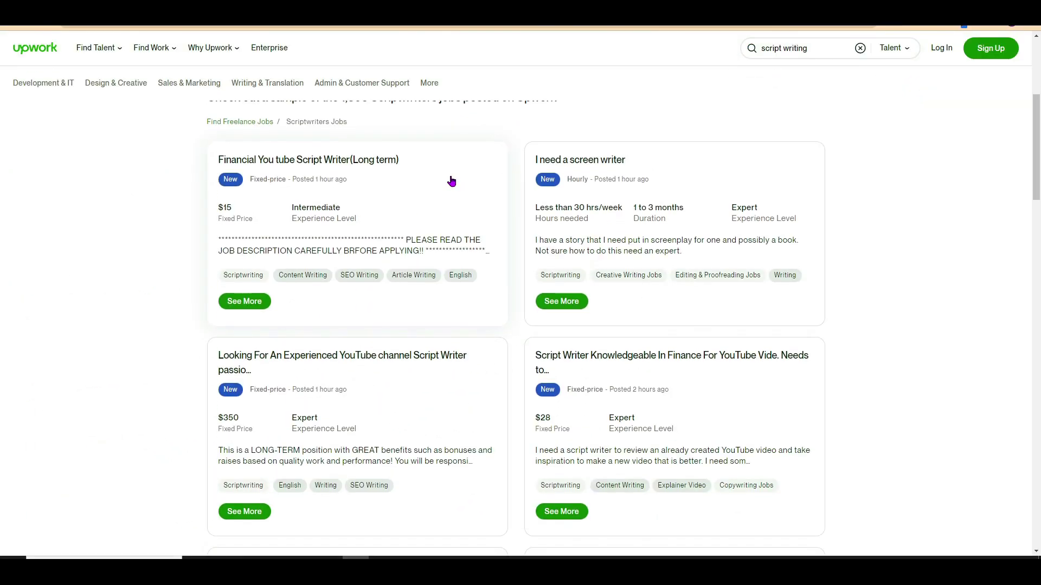
left_click_drag(451, 167, 487, 525)
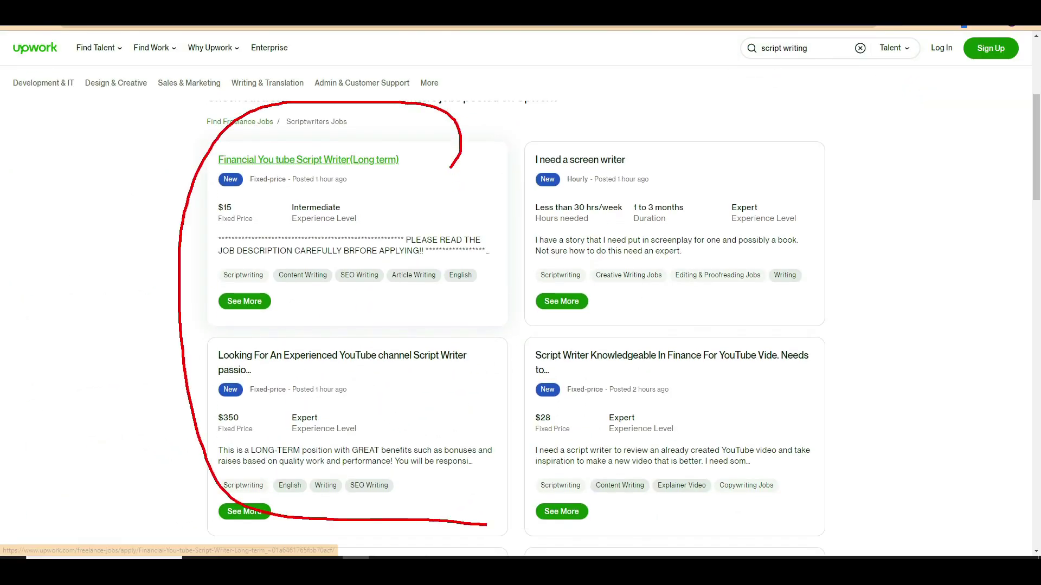
scroll(456, 275, "down", 1)
scroll(456, 275, "down", 3)
scroll(457, 275, "down", 3)
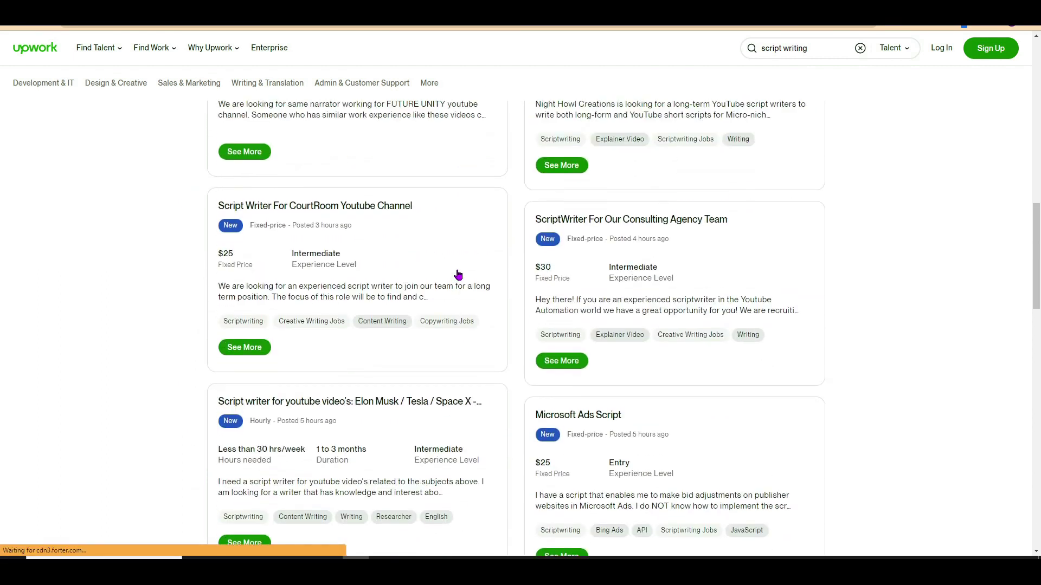
scroll(458, 275, "up", 4)
mouse_move(257, 190)
left_mouse_down()
mouse_move(258, 218)
mouse_move(235, 221)
left_mouse_up()
left_click_drag(555, 369, 533, 433)
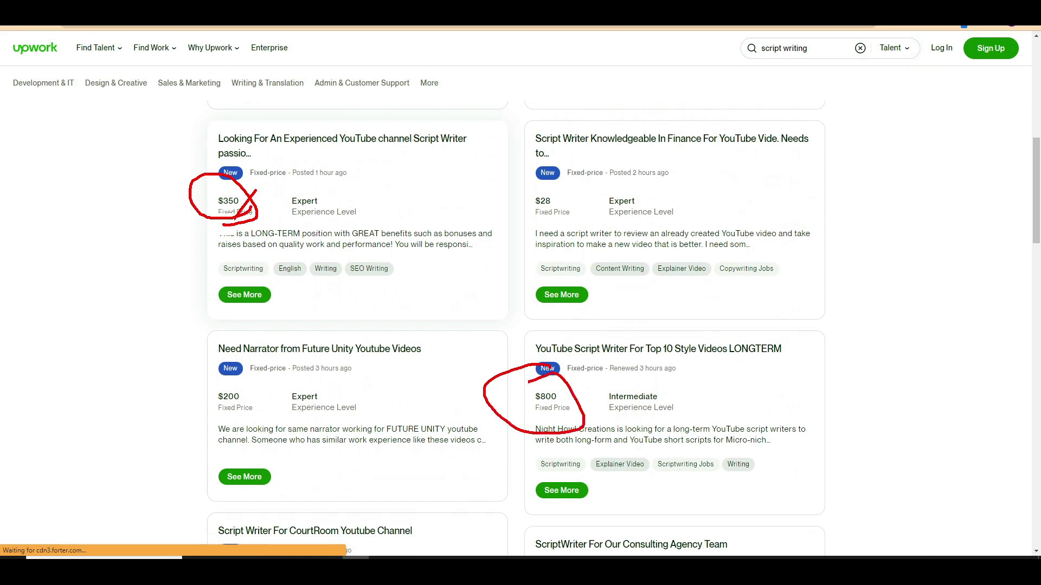
mouse_move(297, 359)
left_mouse_down()
mouse_move(208, 371)
mouse_move(244, 376)
left_mouse_up()
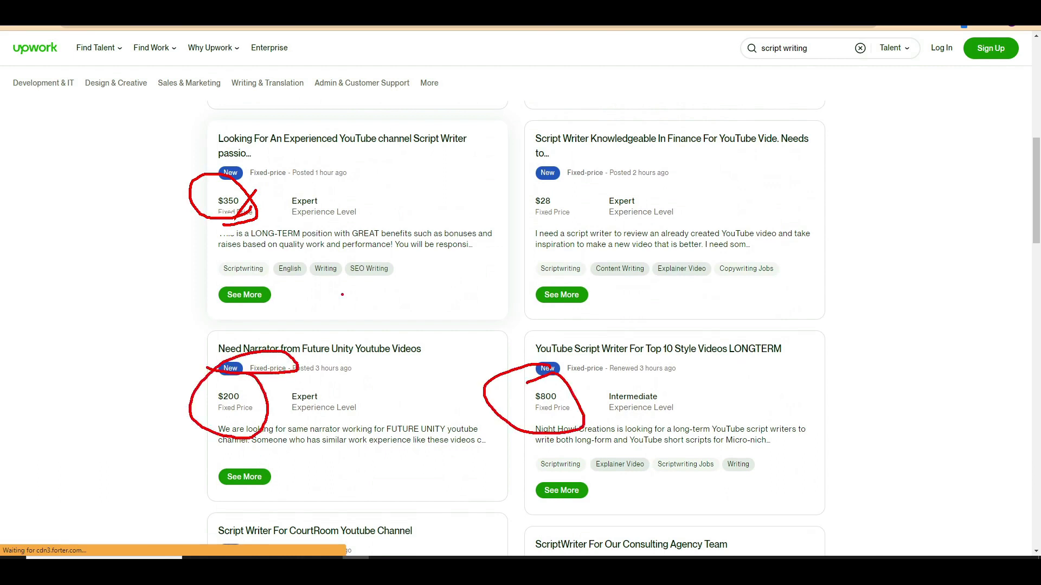
mouse_move(546, 226)
left_mouse_down()
mouse_move(569, 170)
mouse_move(504, 222)
left_mouse_up()
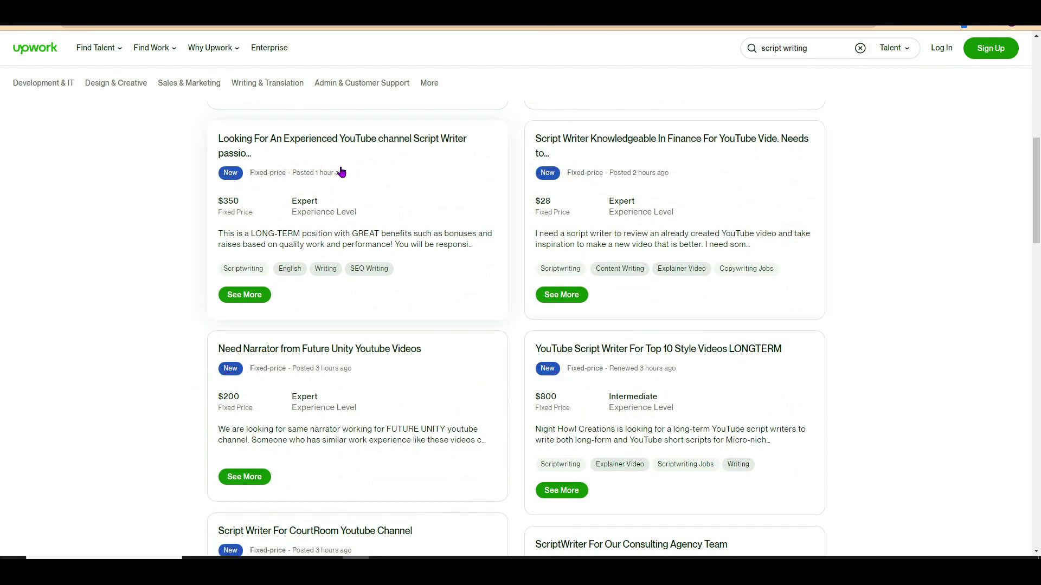
scroll(381, 130, "up", 2)
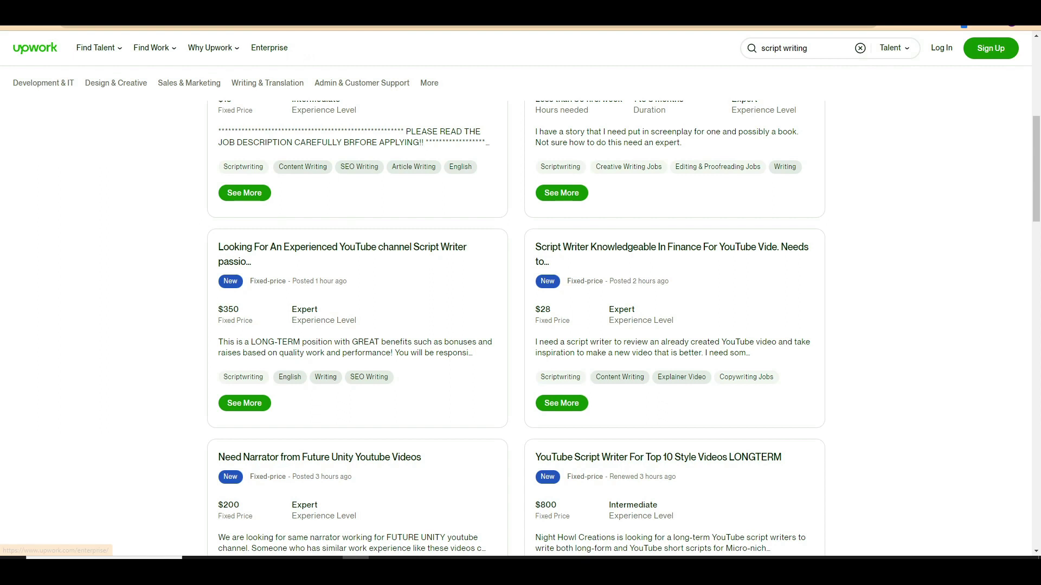
scroll(217, 355, "down", 1)
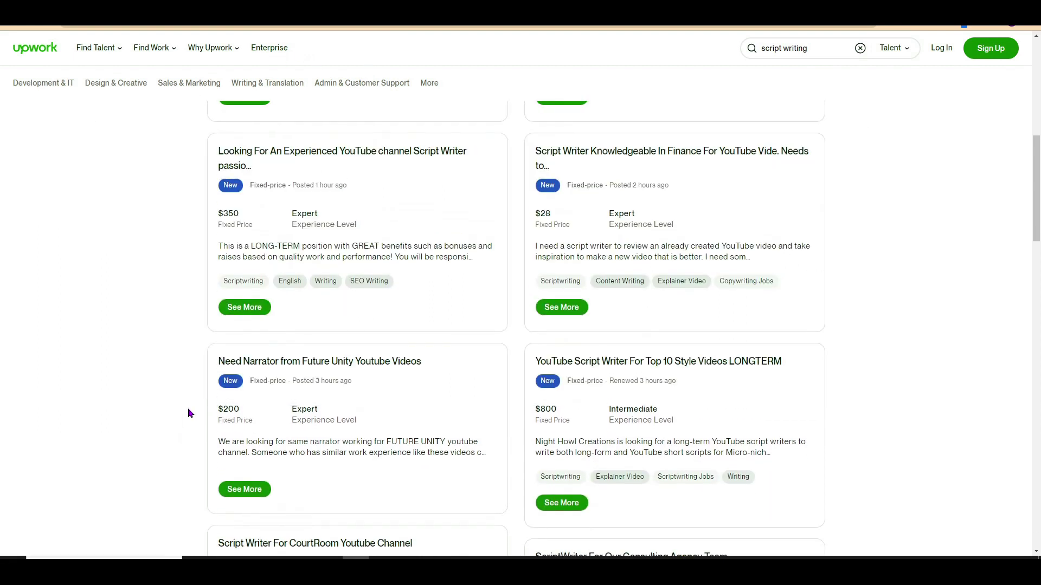
scroll(199, 261, "down", 2)
scroll(202, 267, "down", 2)
scroll(208, 236, "down", 2)
scroll(207, 236, "down", 1)
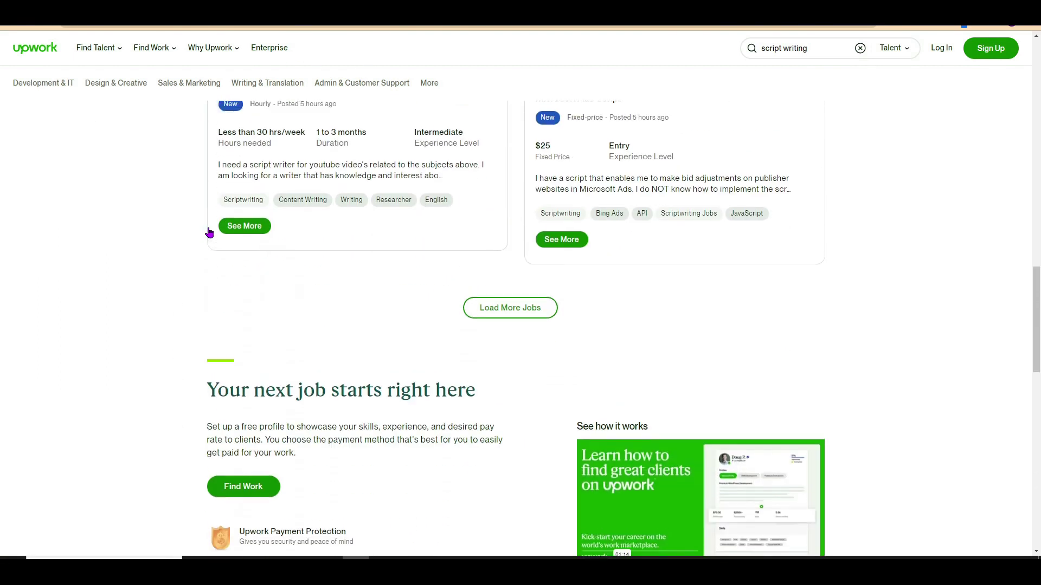
scroll(207, 236, "up", 3)
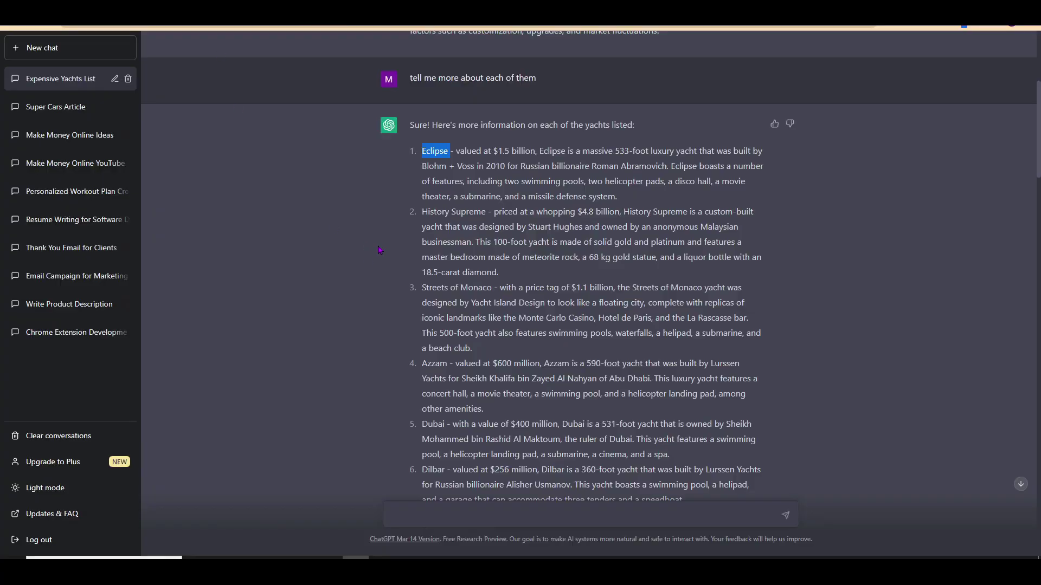
scroll(378, 210, "up", 2)
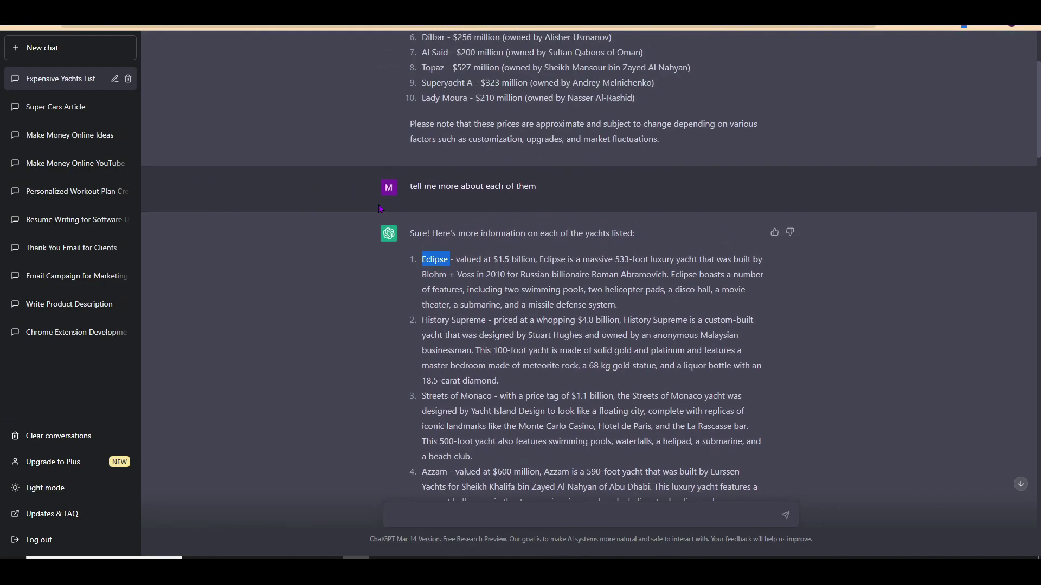
scroll(378, 209, "up", 2)
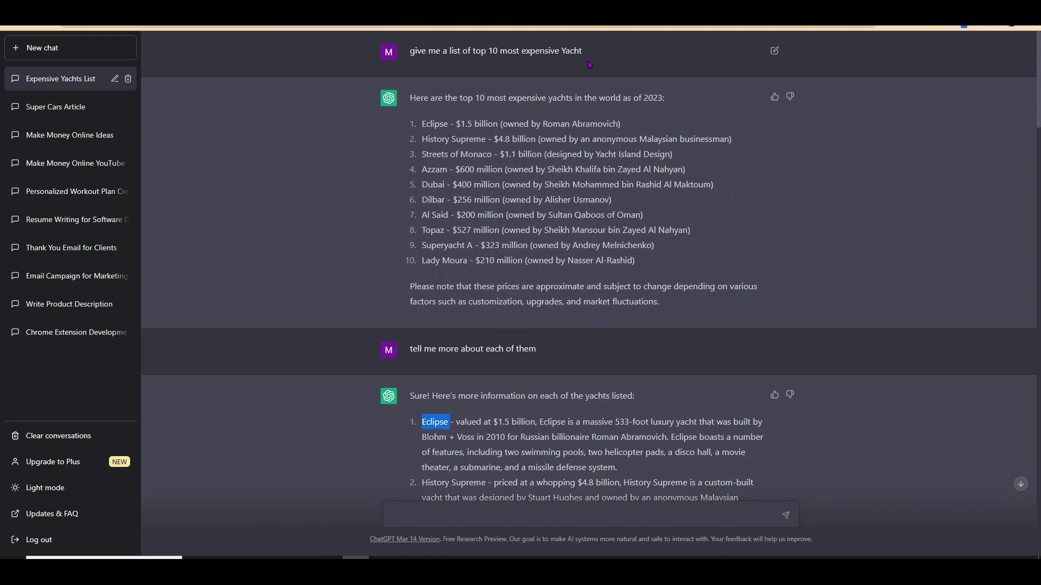
left_click_drag(598, 53, 561, 71)
scroll(553, 327, "down", 3)
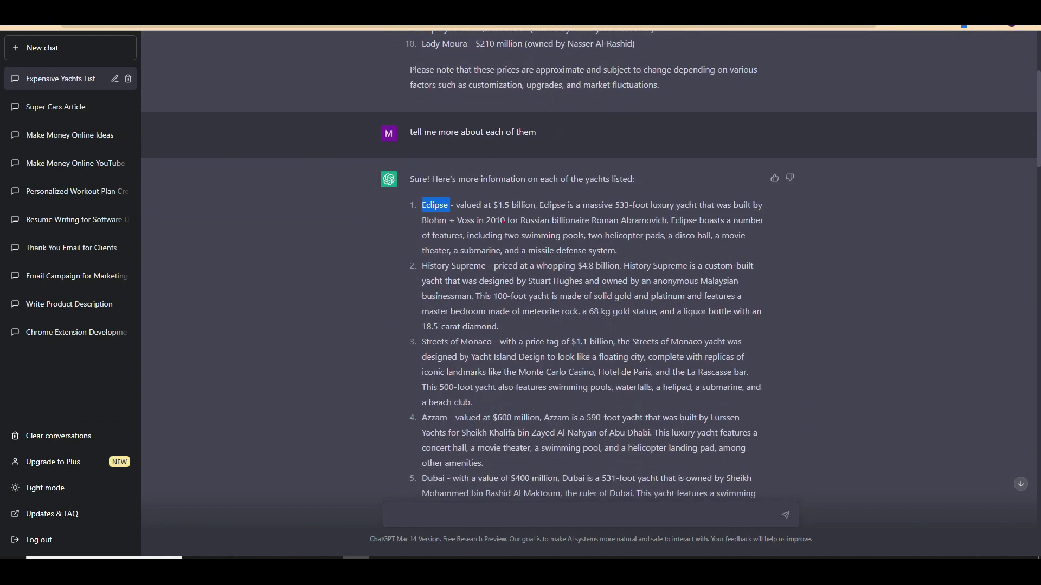
scroll(518, 276, "down", 1)
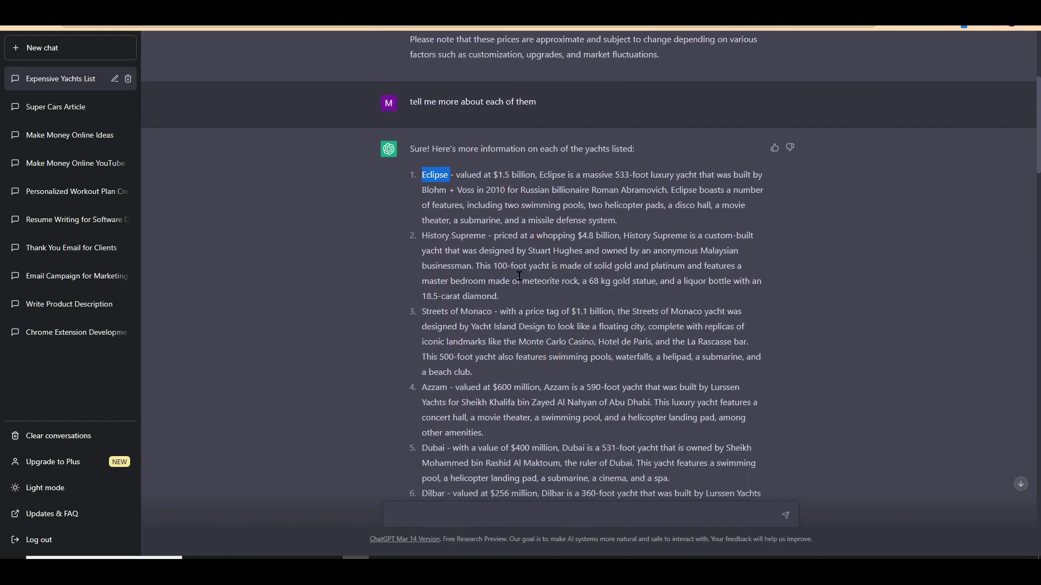
scroll(518, 276, "down", 2)
scroll(518, 276, "up", 2)
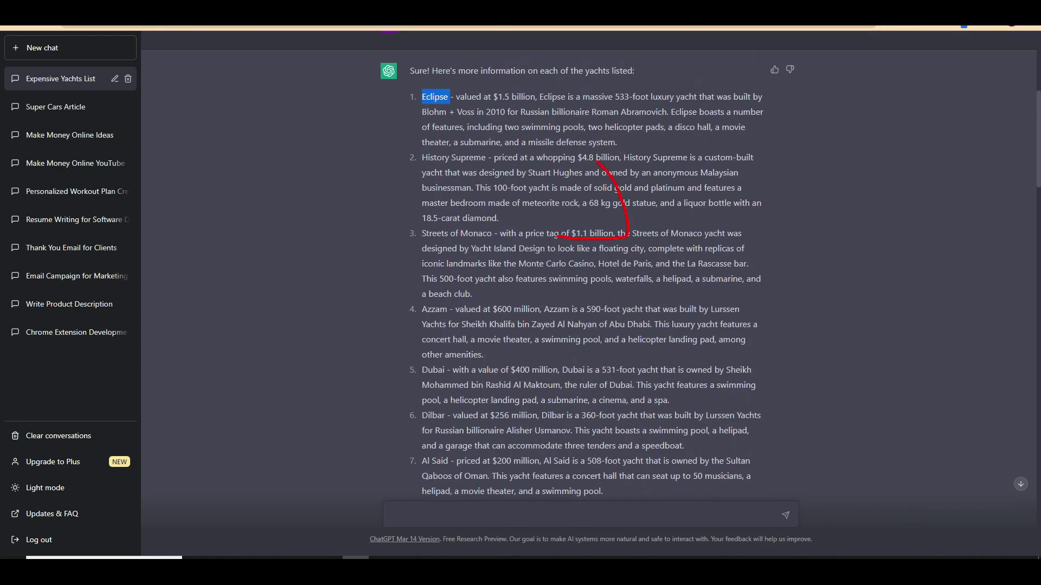
scroll(552, 347, "down", 2)
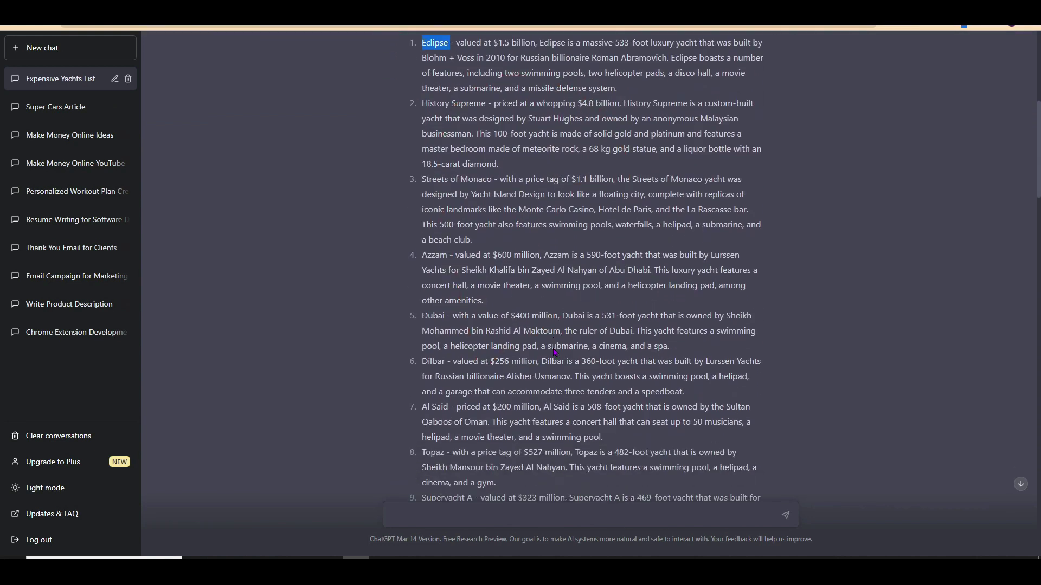
scroll(551, 348, "up", 1)
scroll(552, 347, "down", 2)
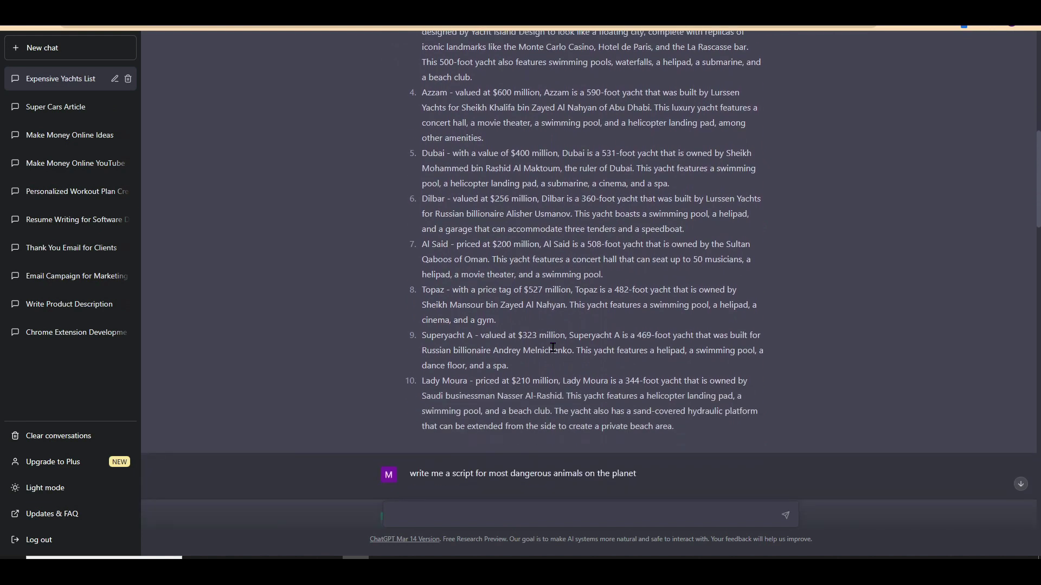
scroll(551, 348, "up", 1)
scroll(550, 349, "up", 1)
scroll(533, 200, "down", 1)
scroll(534, 200, "up", 3)
scroll(534, 201, "up", 1)
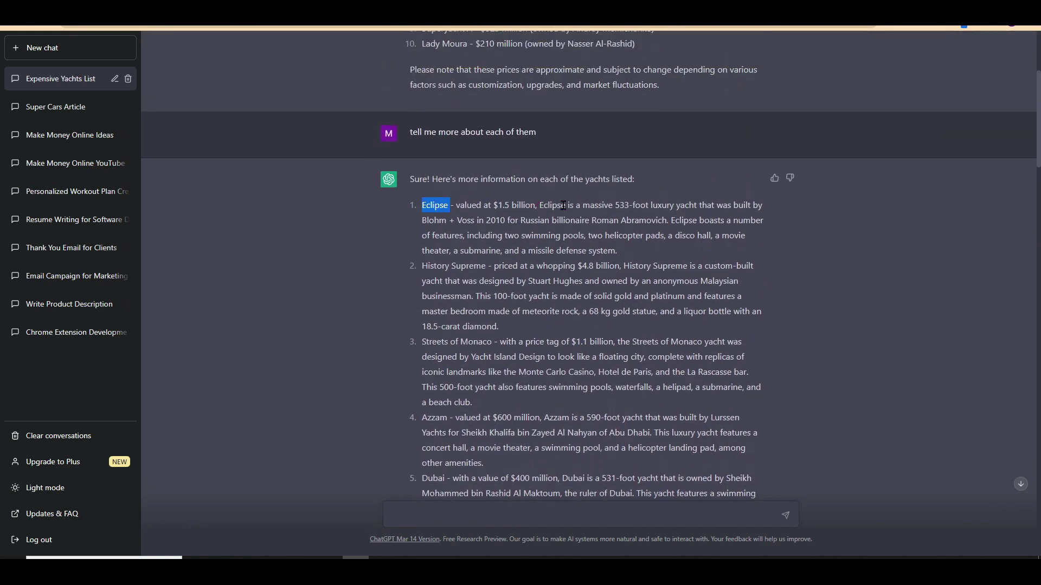
scroll(547, 215, "down", 2)
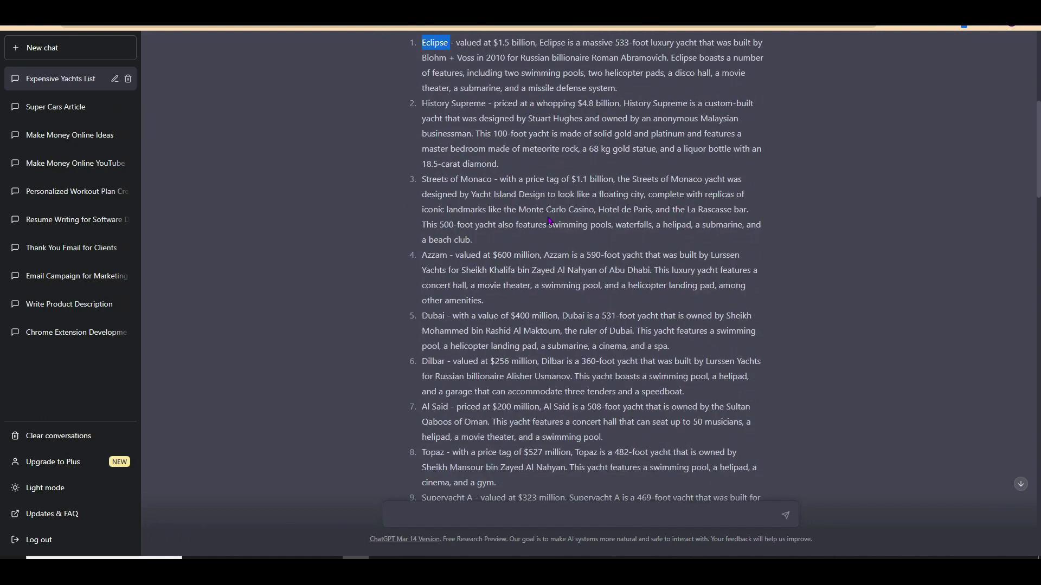
scroll(547, 220, "down", 1)
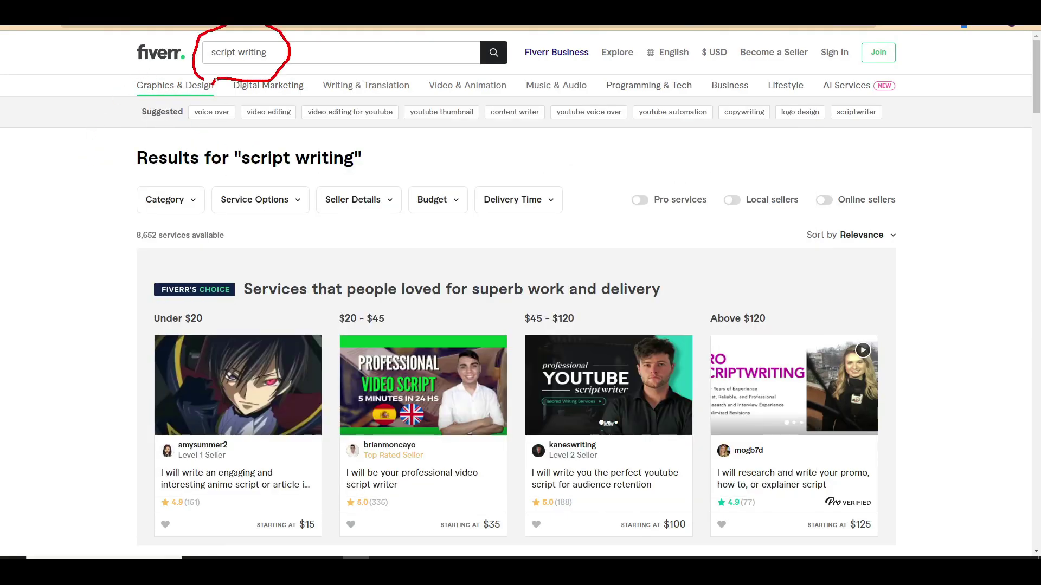
Circle the 'script writing' search term and mark the results heading
left_click_drag(213, 79, 244, 69)
mouse_move(285, 129)
left_mouse_down()
mouse_move(219, 195)
mouse_move(270, 142)
left_mouse_up()
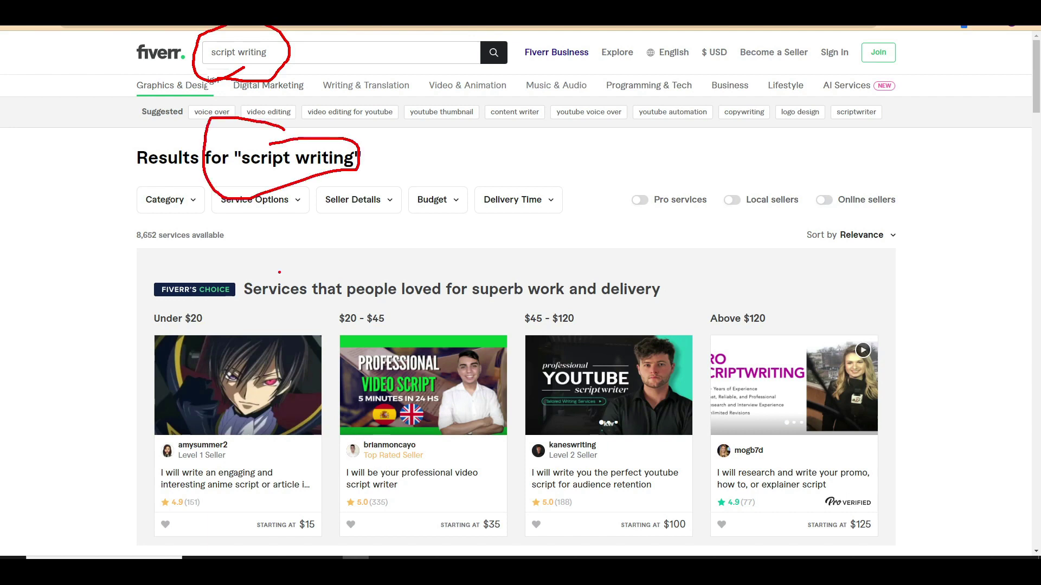
scroll(264, 316, "down", 2)
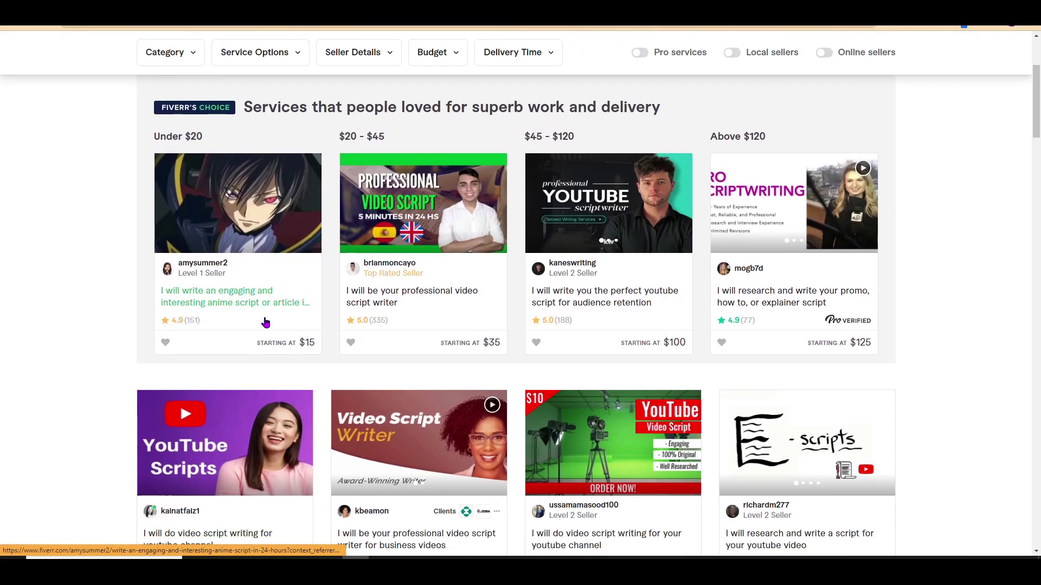
scroll(265, 323, "down", 1)
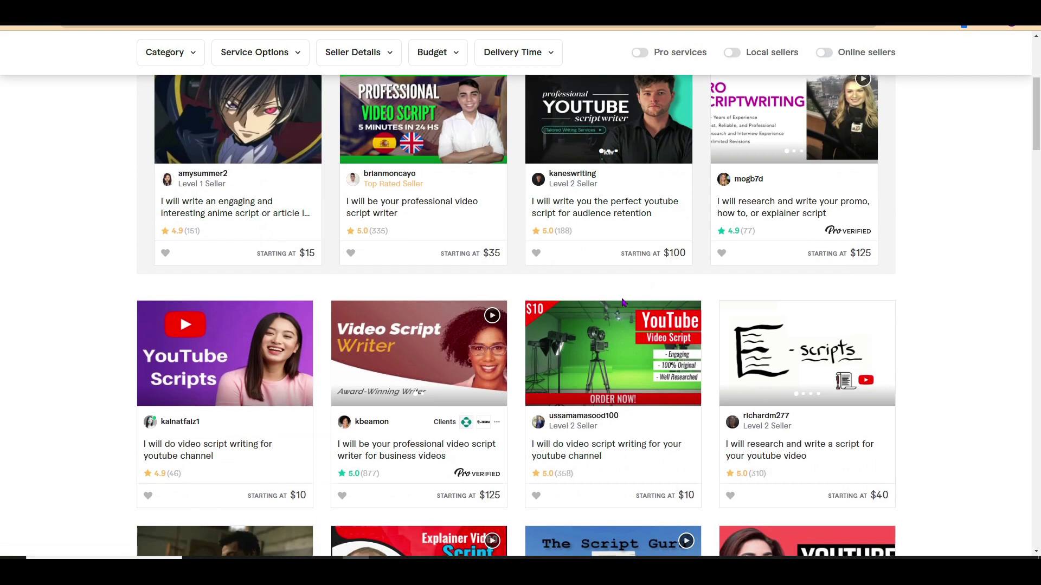
scroll(621, 299, "down", 4)
scroll(622, 303, "down", 1)
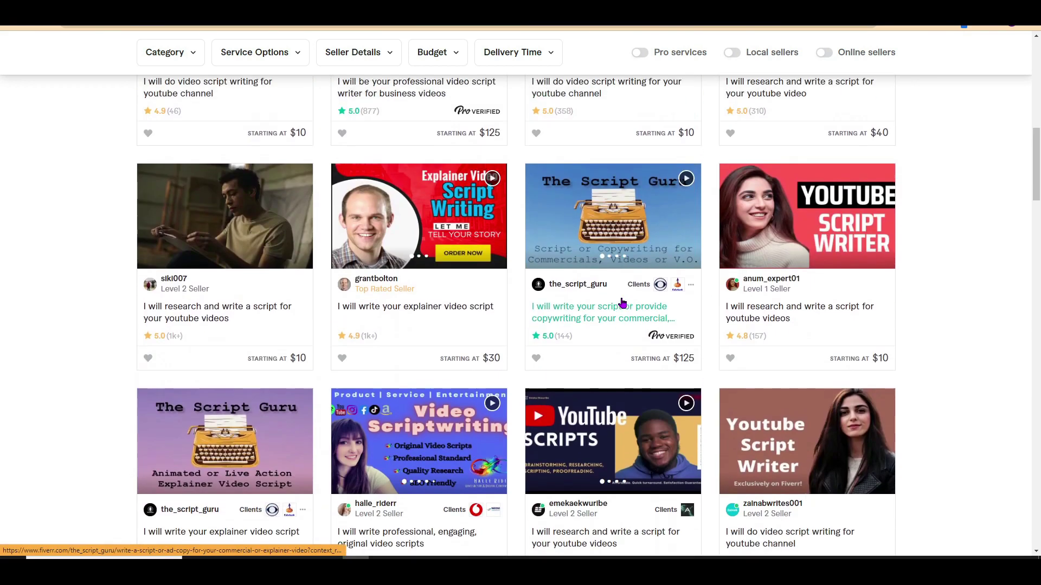
scroll(622, 303, "down", 2)
scroll(622, 302, "down", 1)
scroll(622, 302, "down", 1)
scroll(622, 303, "down", 1)
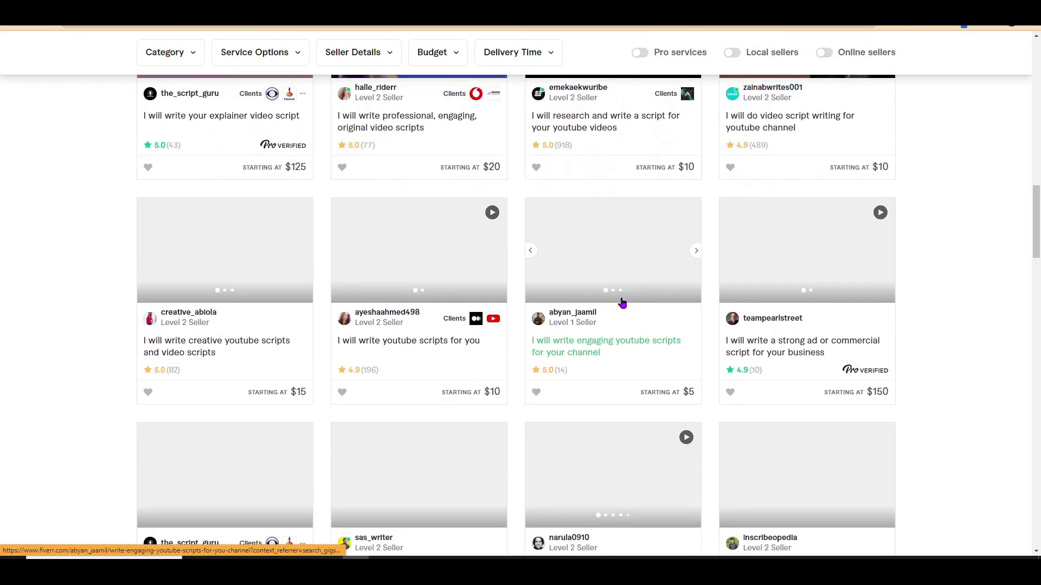
scroll(622, 303, "down", 1)
scroll(622, 303, "up", 2)
scroll(622, 302, "up", 3)
scroll(622, 303, "up", 1)
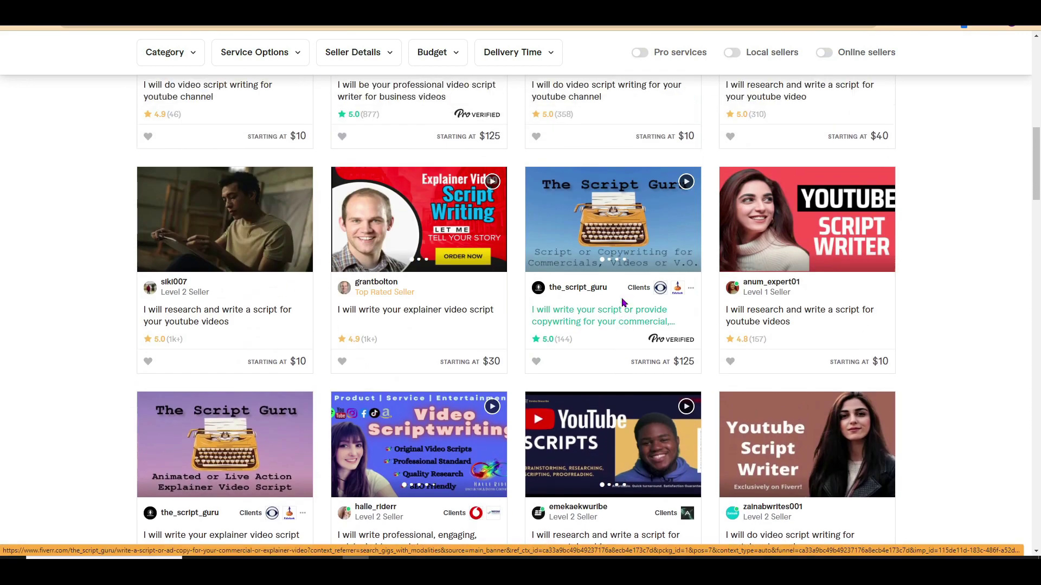
scroll(622, 303, "up", 1)
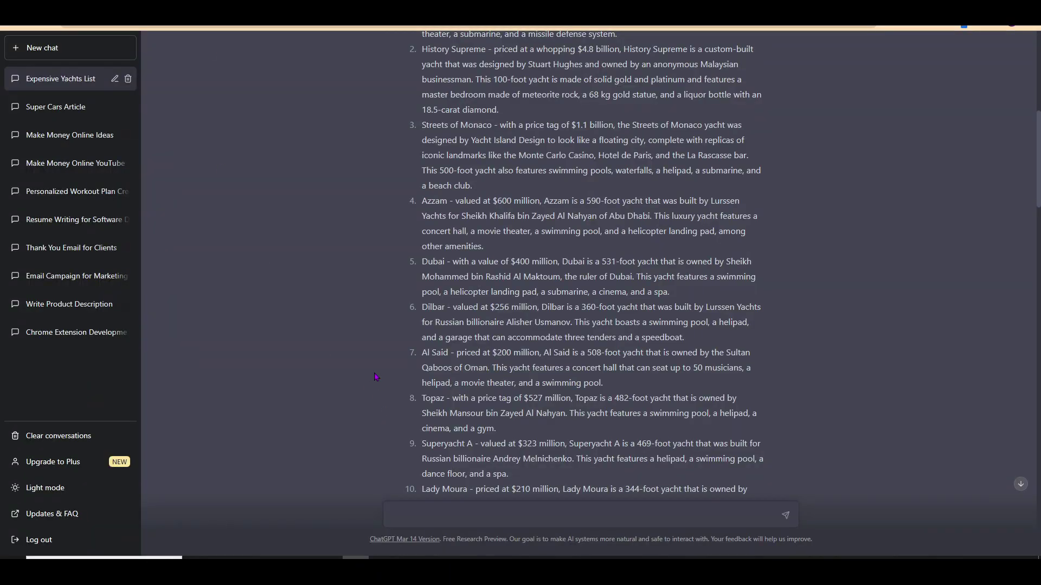
scroll(375, 376, "down", 2)
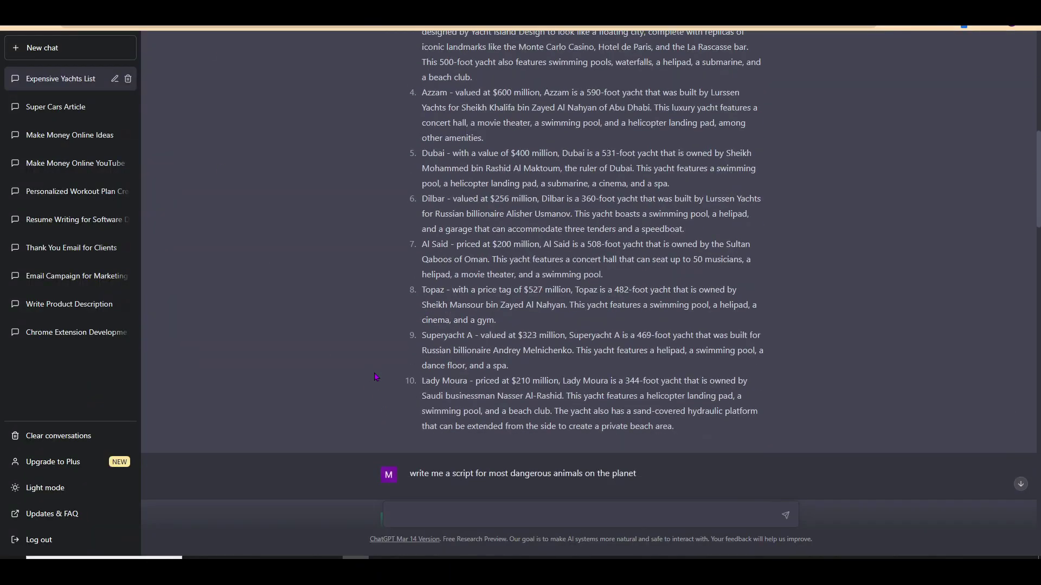
scroll(375, 377, "down", 2)
scroll(375, 377, "down", 2)
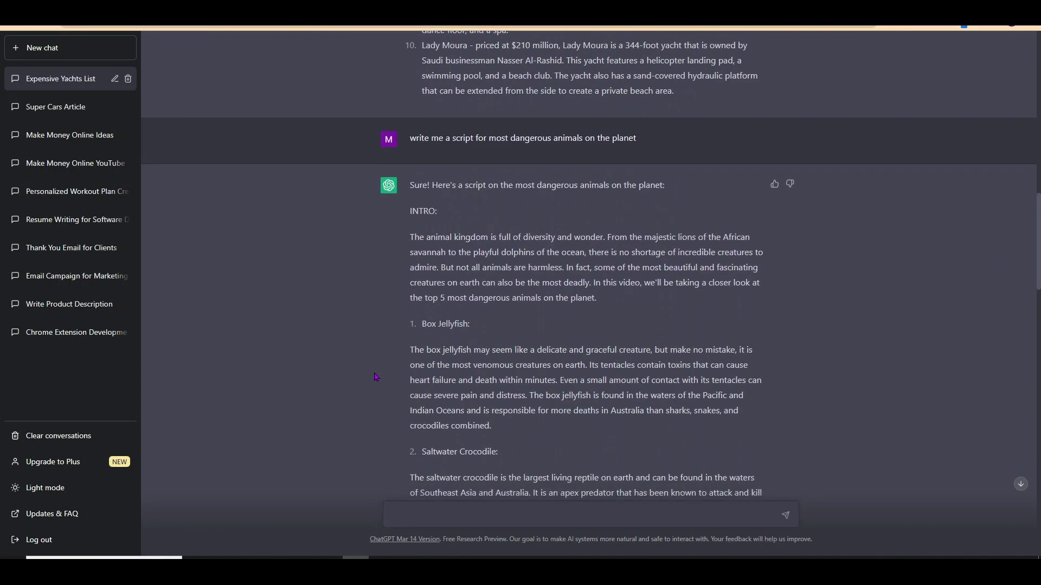
scroll(375, 377, "down", 1)
scroll(375, 376, "up", 1)
scroll(374, 376, "down", 1)
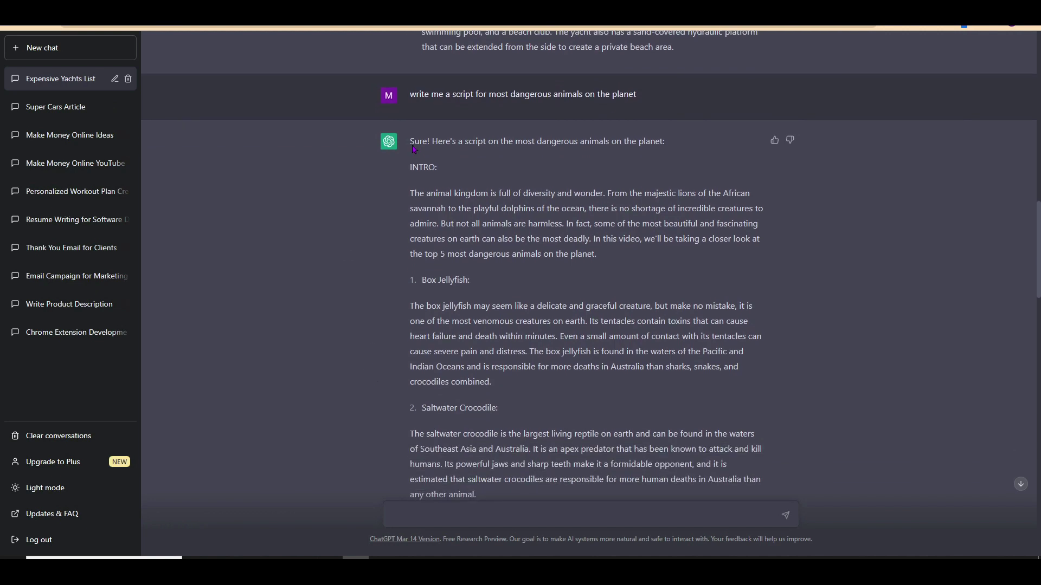
Mark the dangerous animals prompt and the Cape Buffalo section in red
left_click_drag(412, 109, 547, 122)
left_click_drag(640, 93, 409, 82)
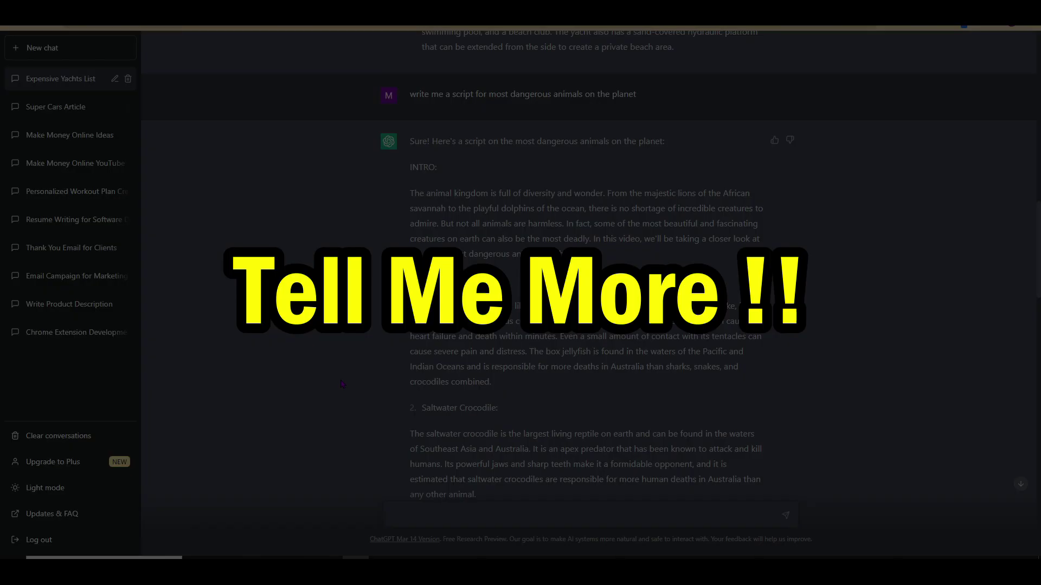
scroll(415, 225, "down", 3)
left_click_drag(413, 276, 363, 218)
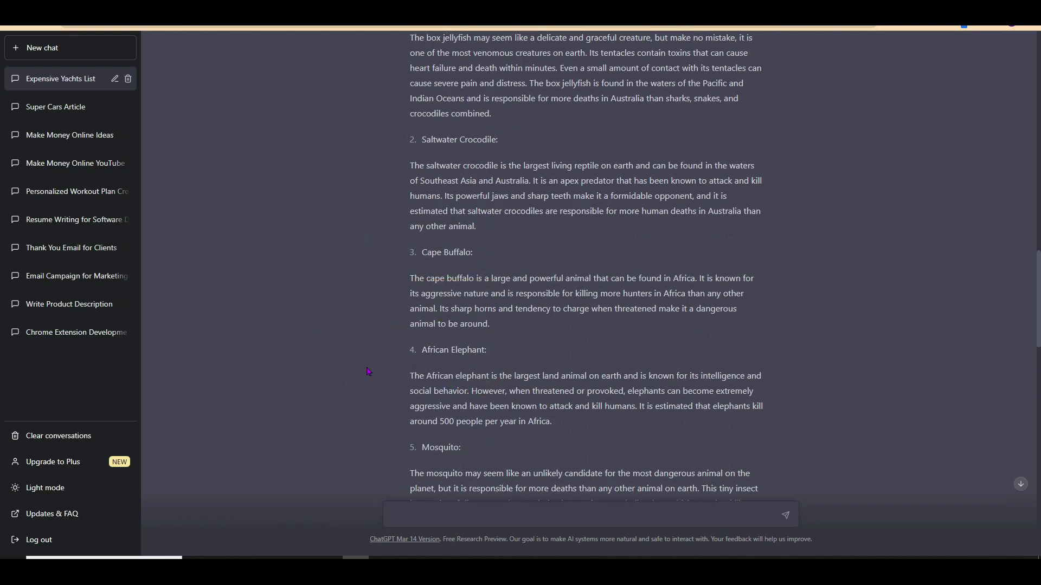
scroll(367, 372, "down", 3)
scroll(367, 372, "down", 2)
scroll(366, 372, "up", 1)
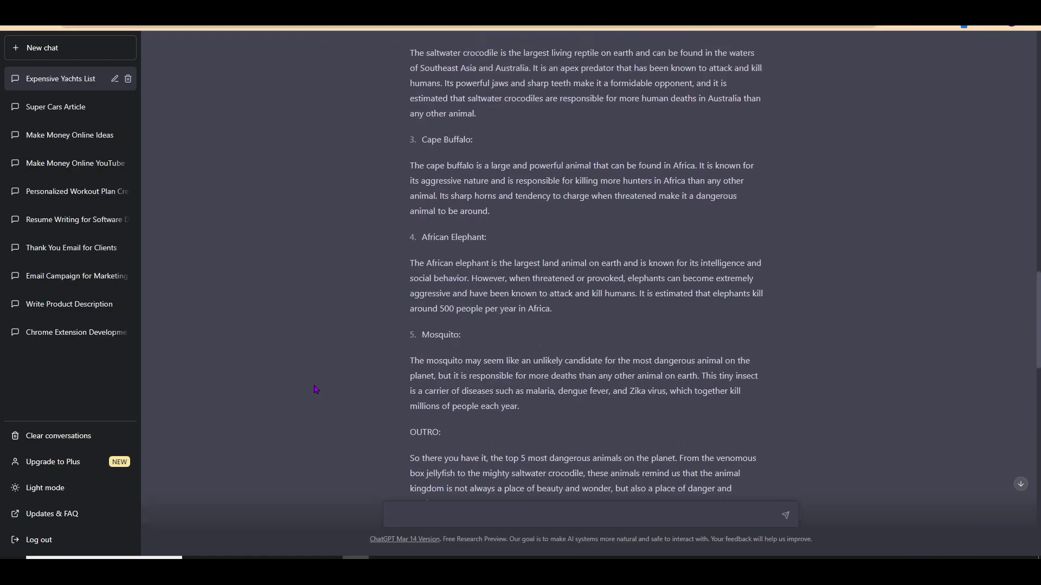
scroll(315, 390, "down", 2)
scroll(315, 390, "down", 3)
scroll(315, 390, "down", 2)
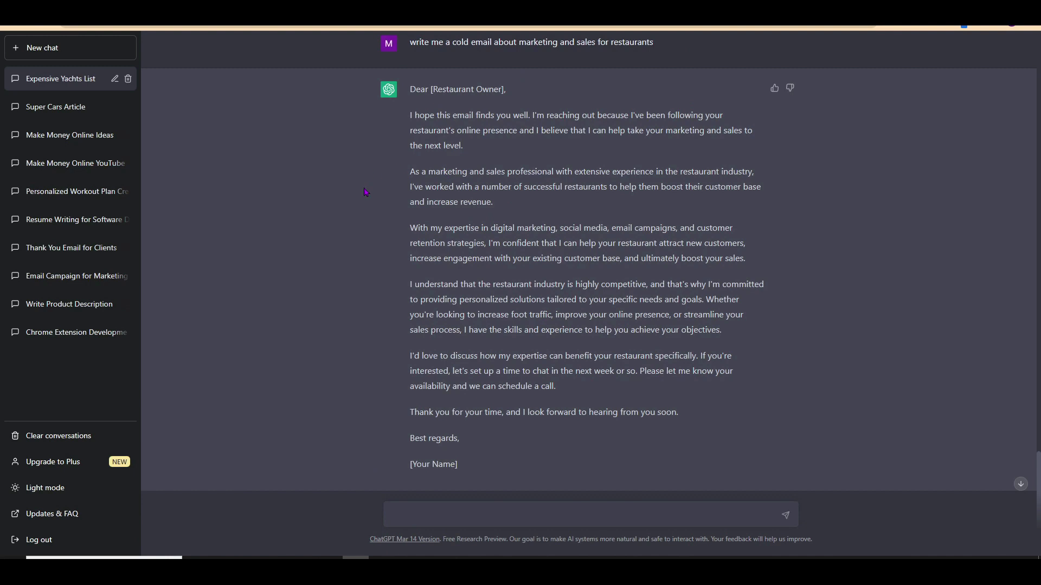
scroll(365, 193, "up", 2)
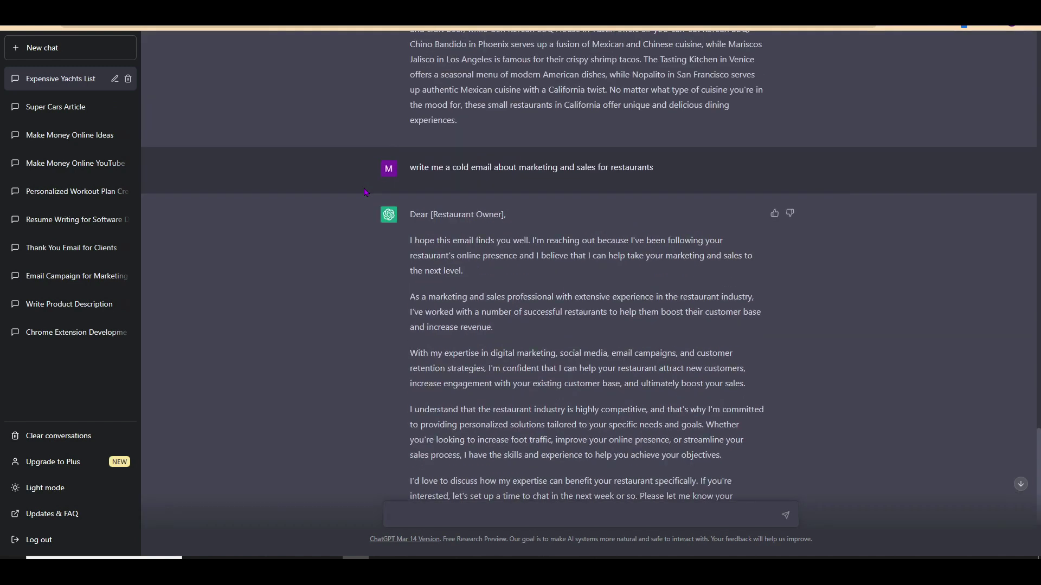
scroll(365, 192, "up", 2)
scroll(365, 192, "up", 1)
scroll(365, 192, "up", 1)
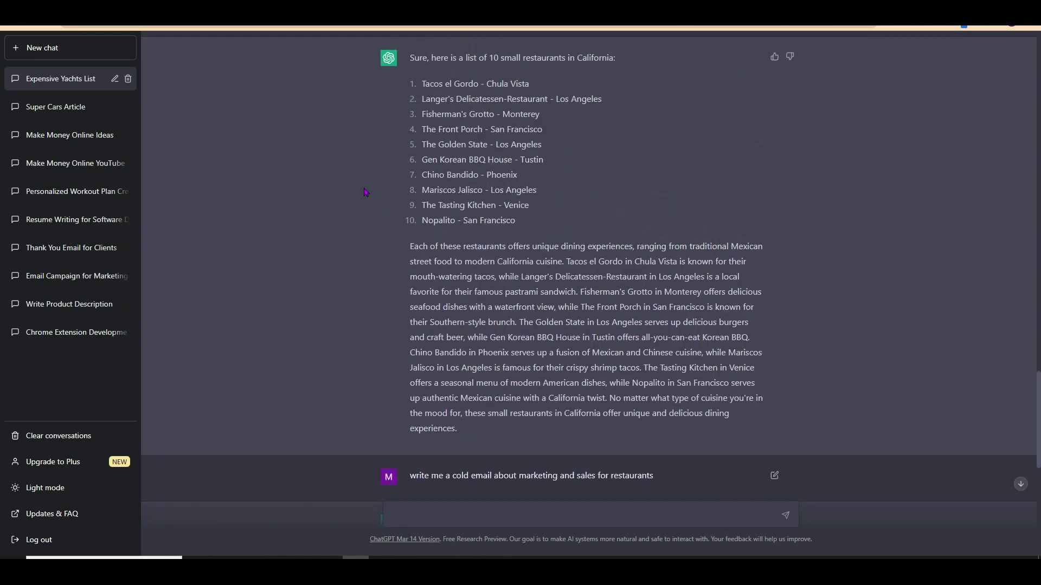
scroll(365, 195, "down", 3)
scroll(364, 195, "down", 2)
left_click_drag(425, 145, 561, 299)
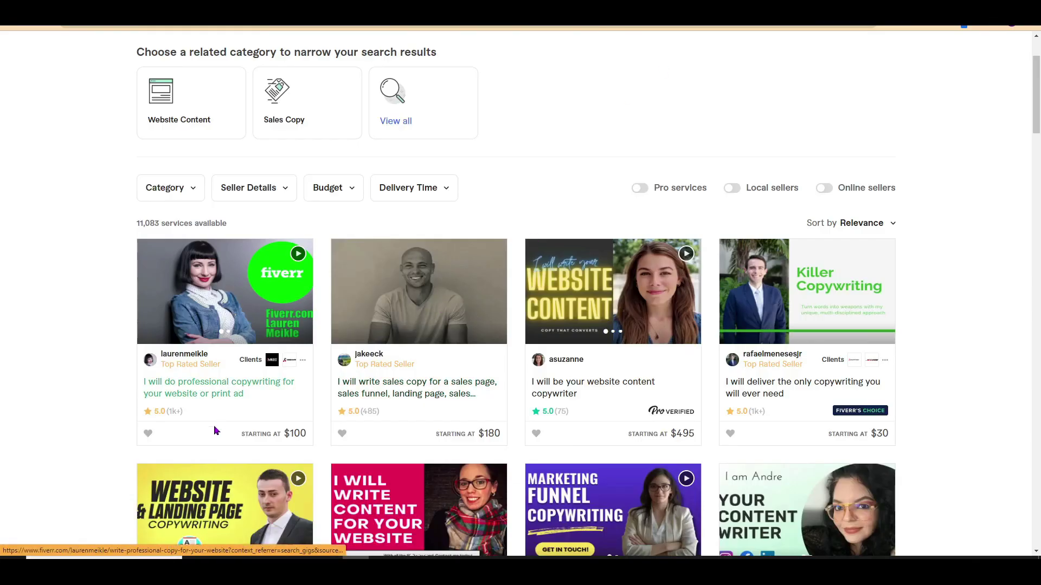
Circle the $100, $180, $495, $595, $65 and $115 gig prices, then clear the marks
left_click_drag(262, 400, 246, 411)
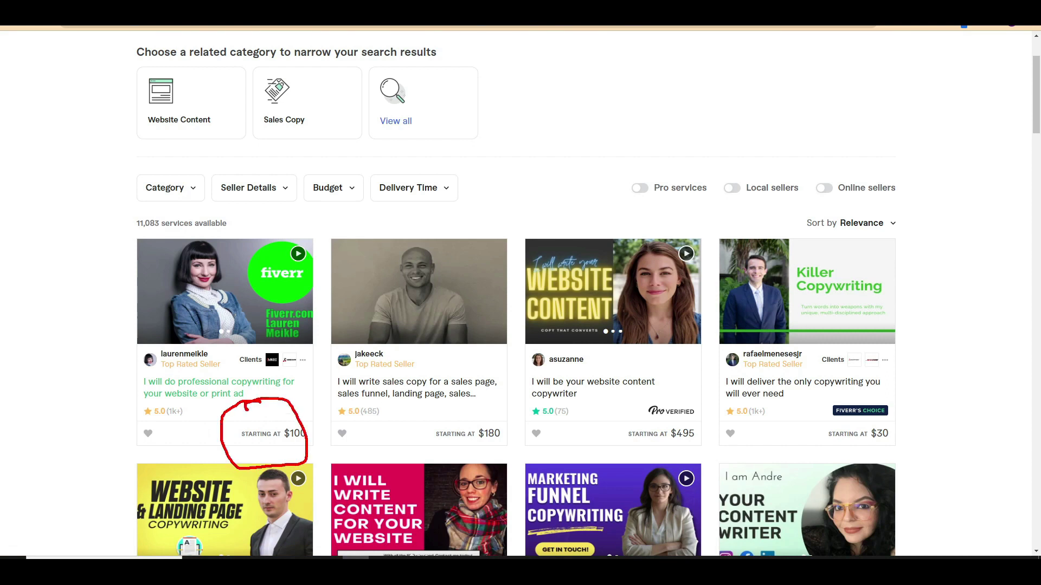
left_click_drag(514, 412, 525, 413)
left_click_drag(657, 397, 667, 395)
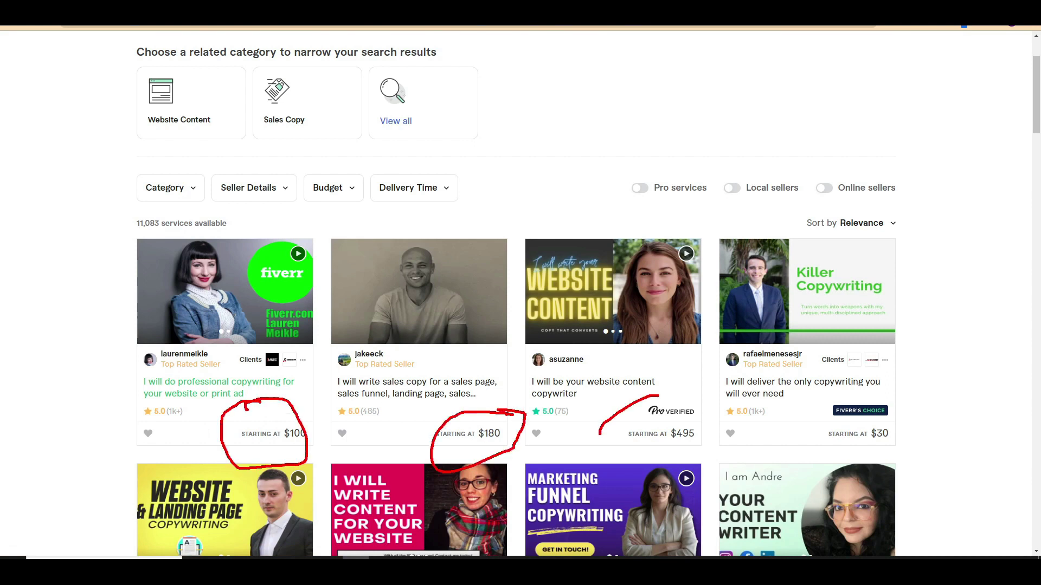
scroll(571, 408, "down", 2)
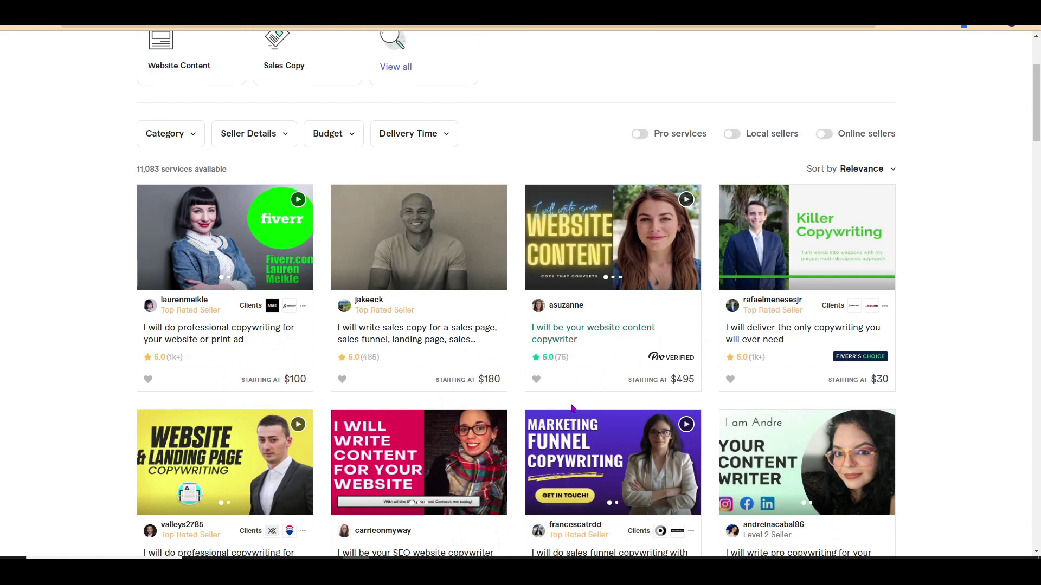
scroll(570, 402, "down", 2)
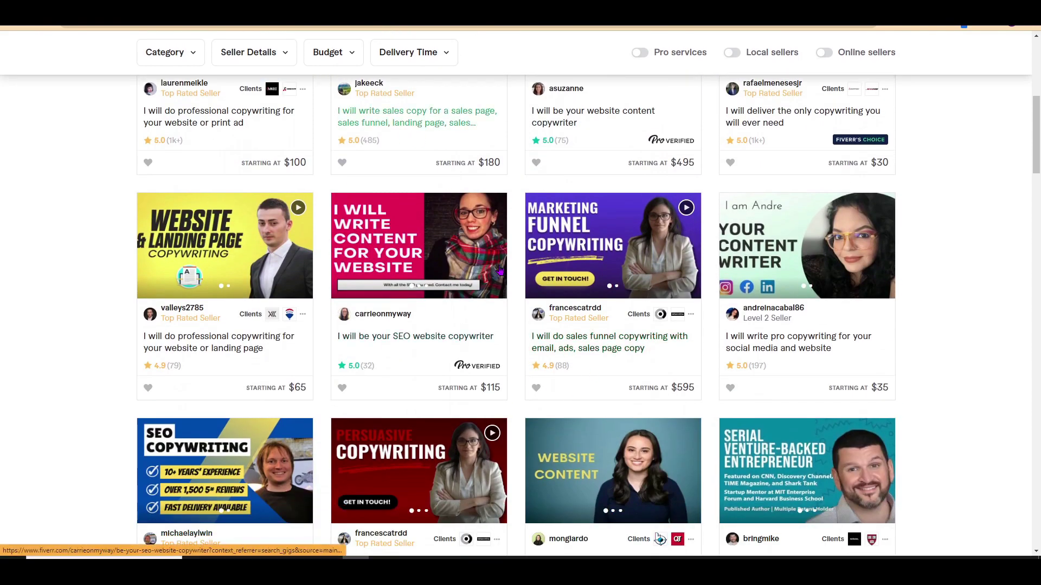
left_click_drag(664, 399, 693, 406)
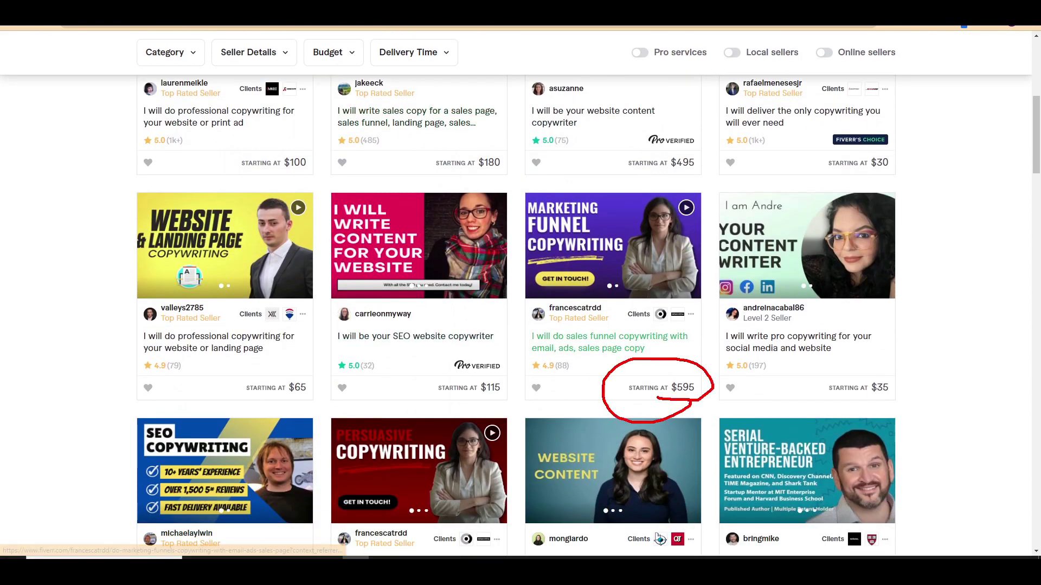
left_click_drag(315, 372, 428, 409)
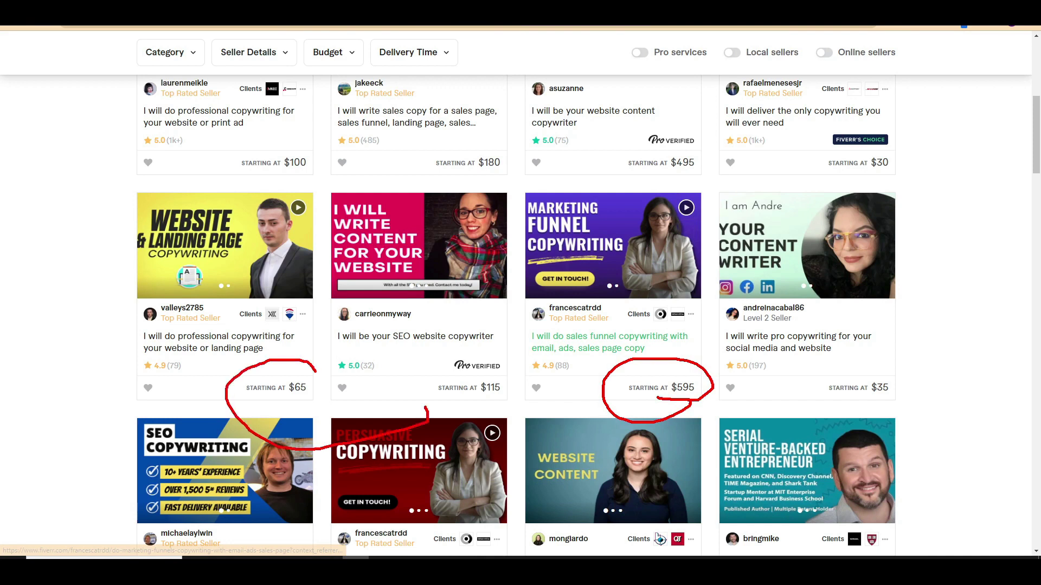
left_click_drag(539, 406, 512, 400)
key("Escape")
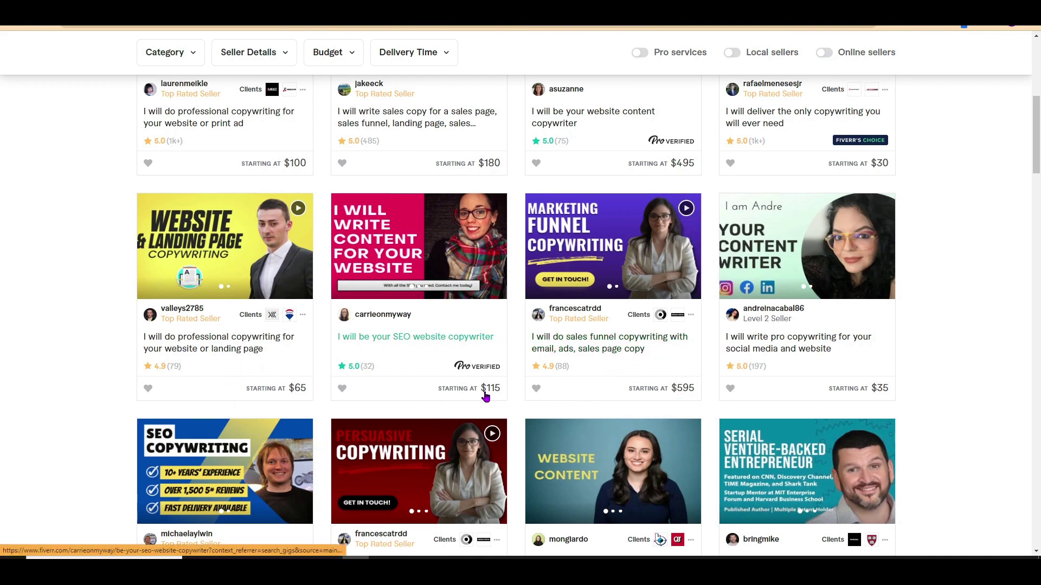
scroll(483, 395, "up", 3)
scroll(483, 395, "down", 2)
scroll(486, 396, "down", 3)
scroll(486, 396, "down", 1)
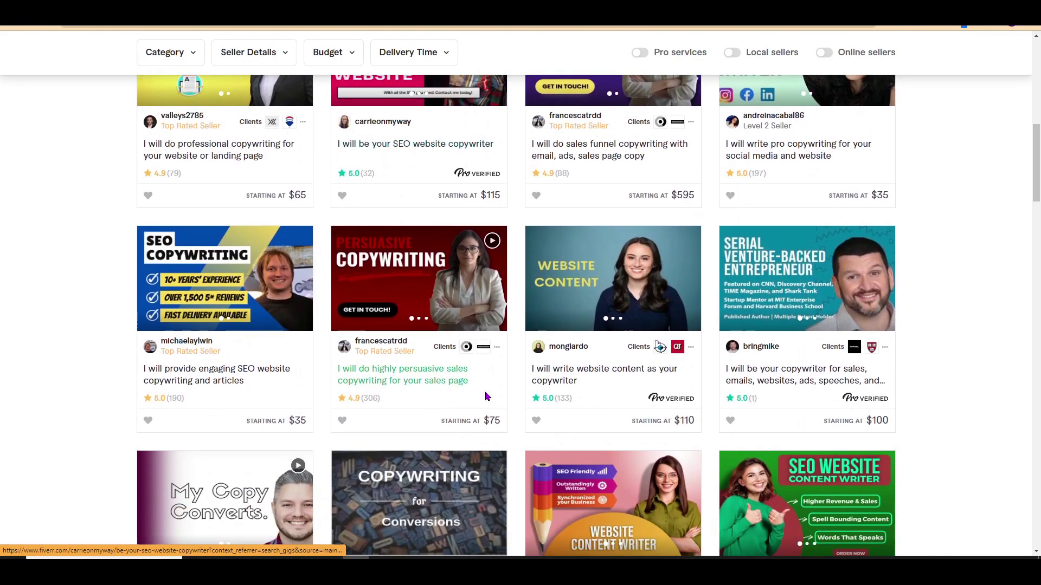
scroll(485, 396, "down", 2)
scroll(485, 397, "down", 1)
scroll(486, 397, "down", 1)
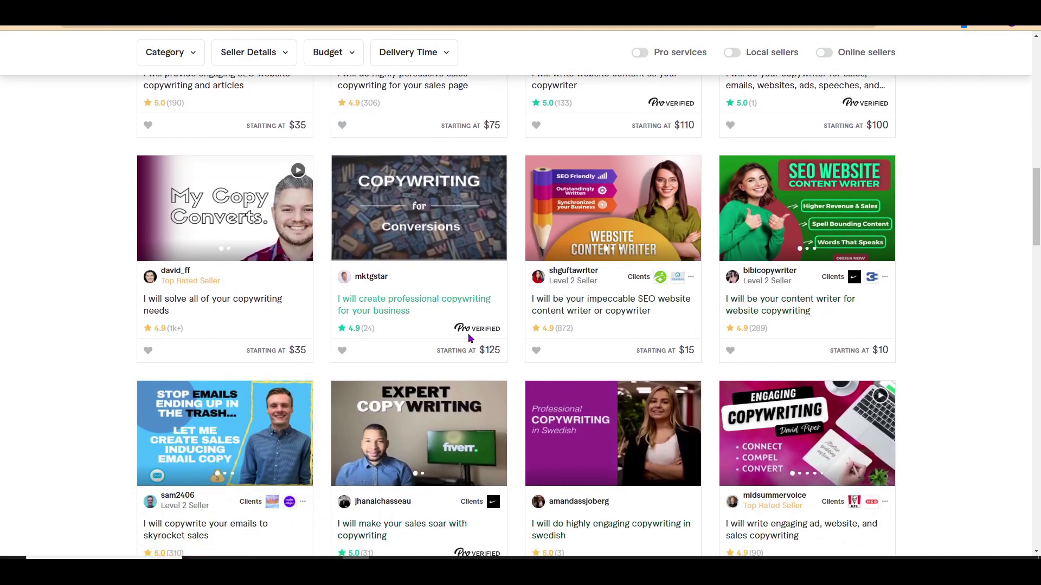
scroll(114, 421, "down", 1)
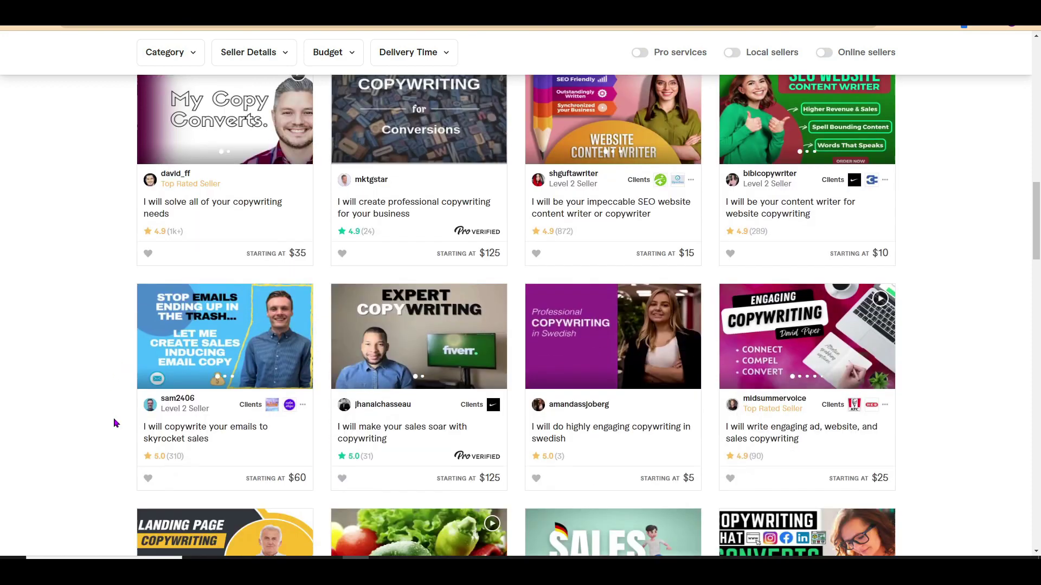
scroll(114, 421, "down", 3)
scroll(114, 420, "up", 3)
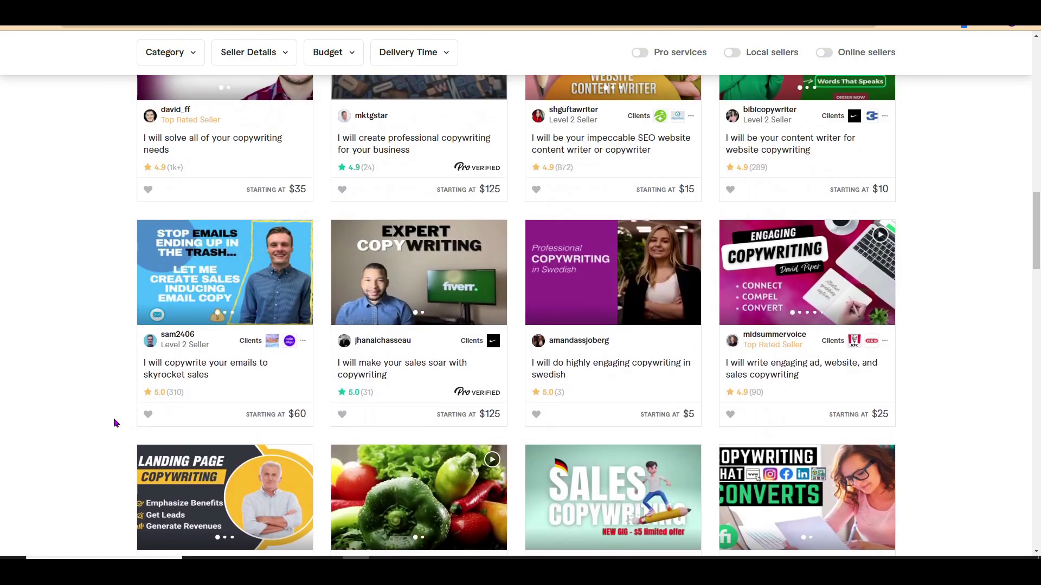
scroll(113, 420, "up", 5)
scroll(114, 421, "up", 3)
scroll(114, 420, "up", 3)
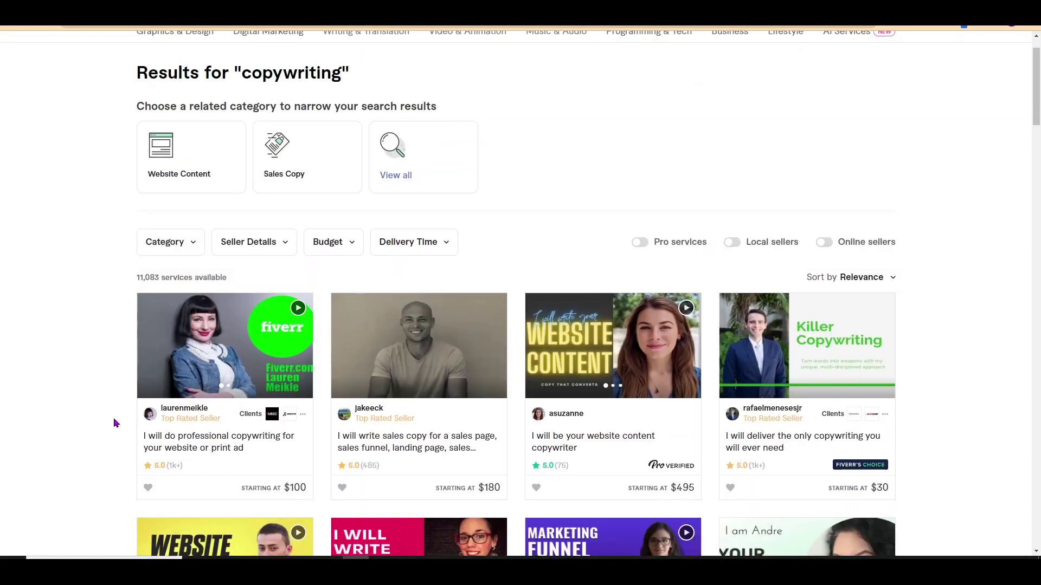
scroll(114, 422, "up", 1)
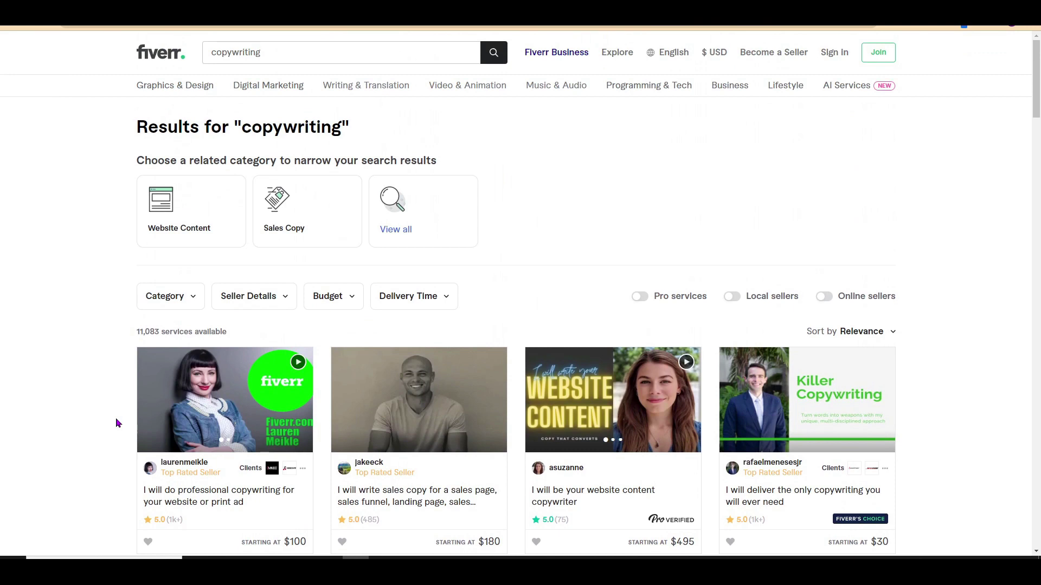